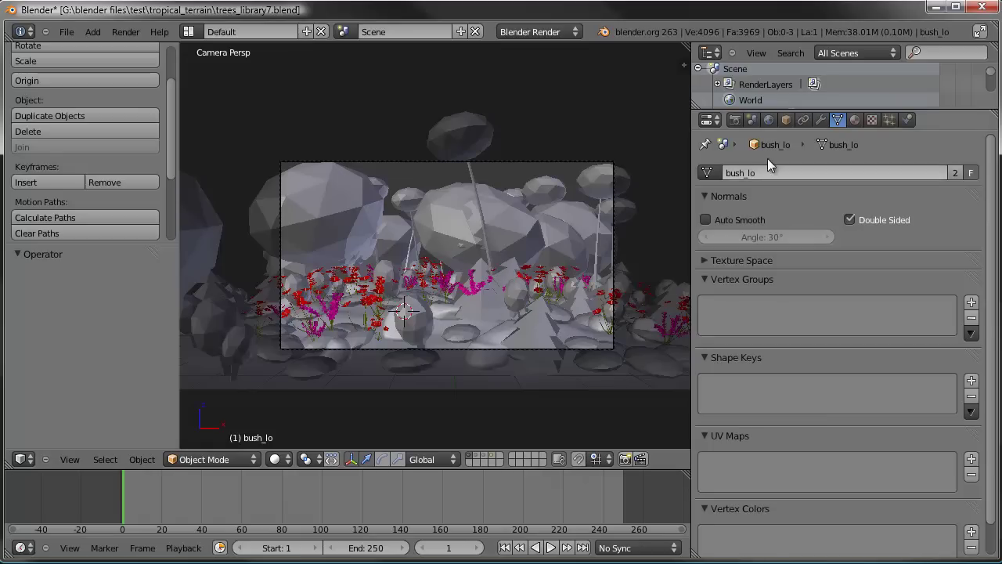
- Select the camera and turn on its Mist display
right_click(537, 168)
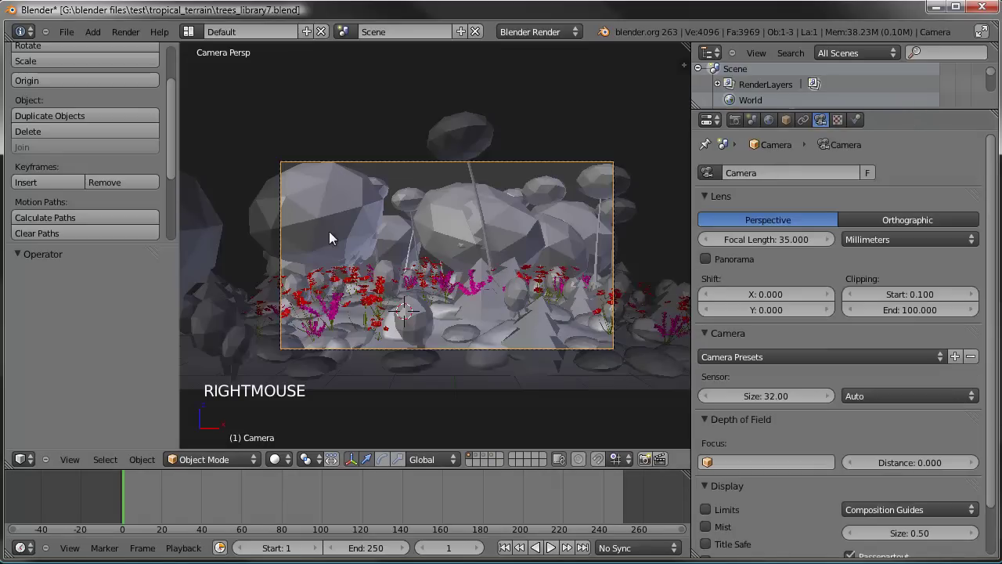
middle_click_drag(331, 235, 845, 134)
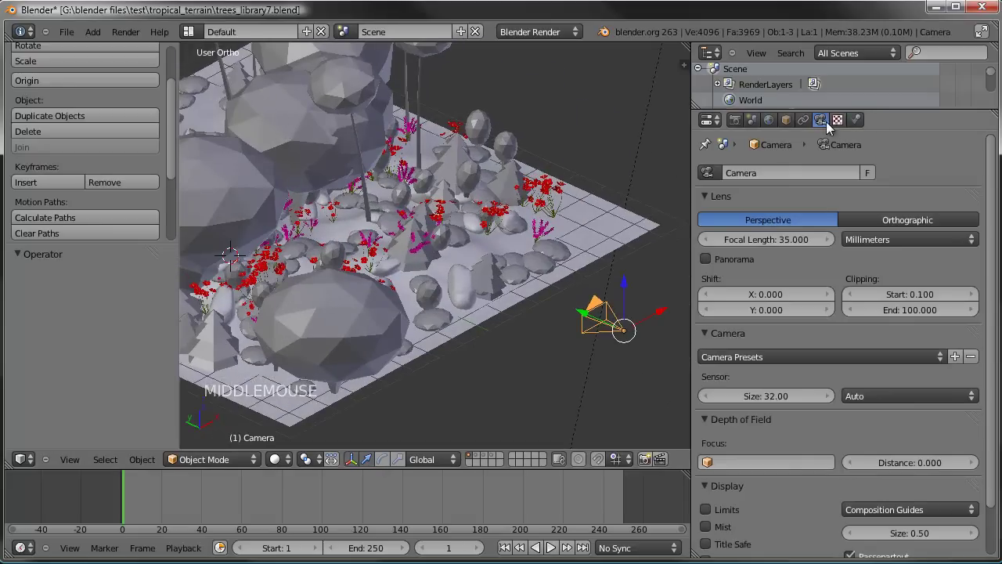
scroll(778, 339, "down", 2)
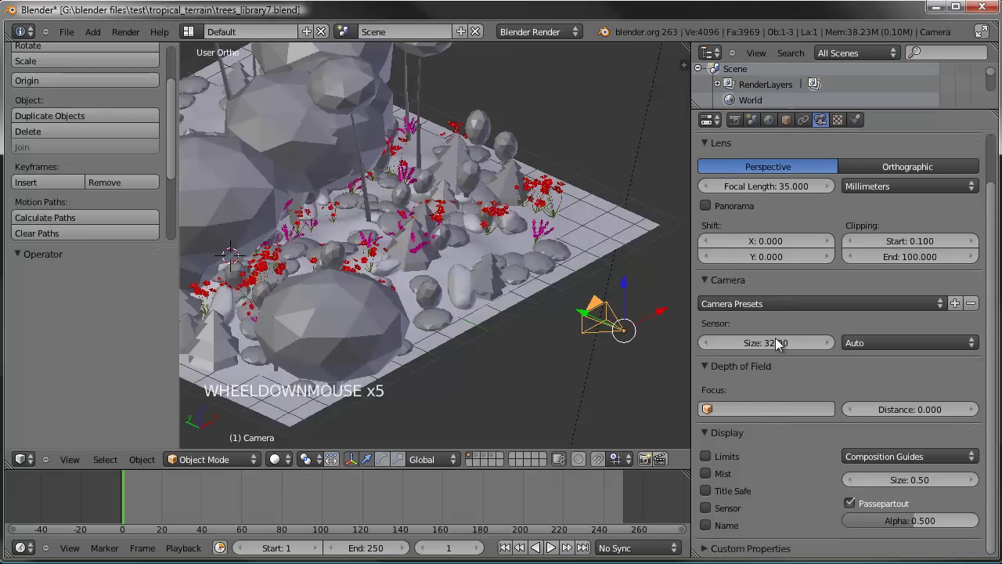
left_click(715, 475)
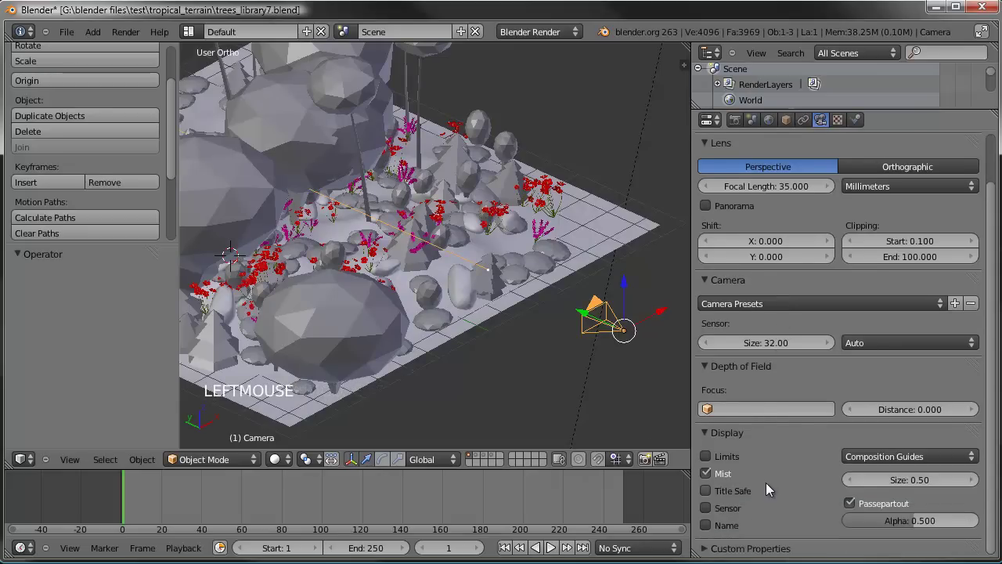
- Orbit and zoom around the terrain to inspect the camera's mist line
middle_click_drag(354, 200, 513, 329)
scroll(418, 239, "down", 3)
scroll(450, 235, "down", 1)
scroll(450, 236, "down", 2)
scroll(488, 311, "up", 2)
scroll(488, 311, "down", 2)
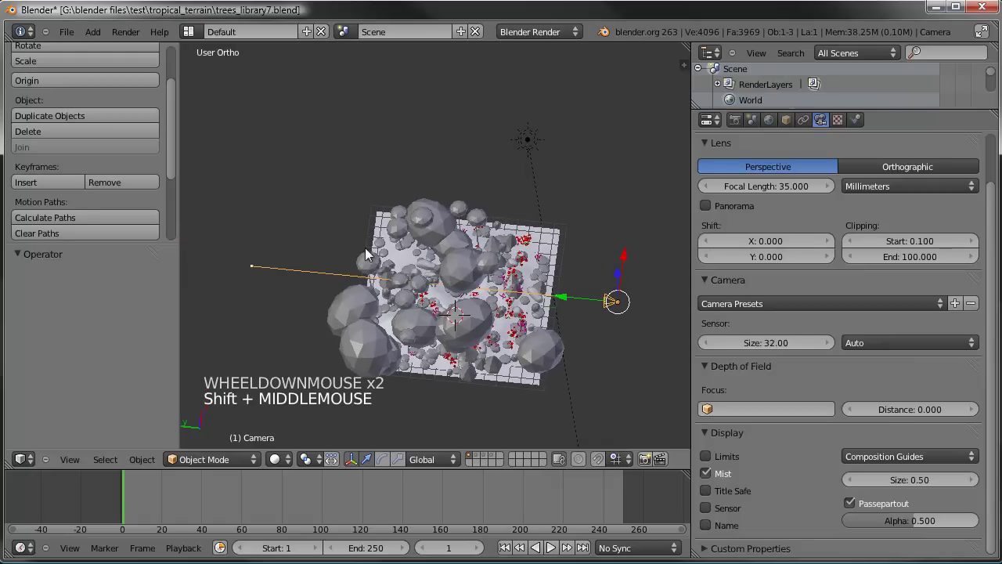
middle_click_drag(281, 279, 310, 250)
scroll(617, 294, "up", 1)
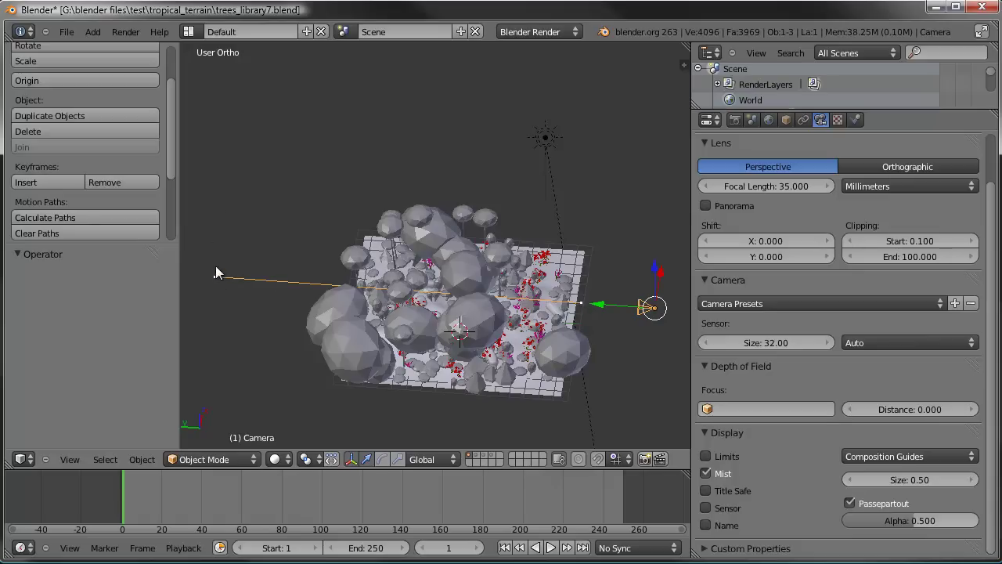
middle_click_drag(265, 312, 448, 254)
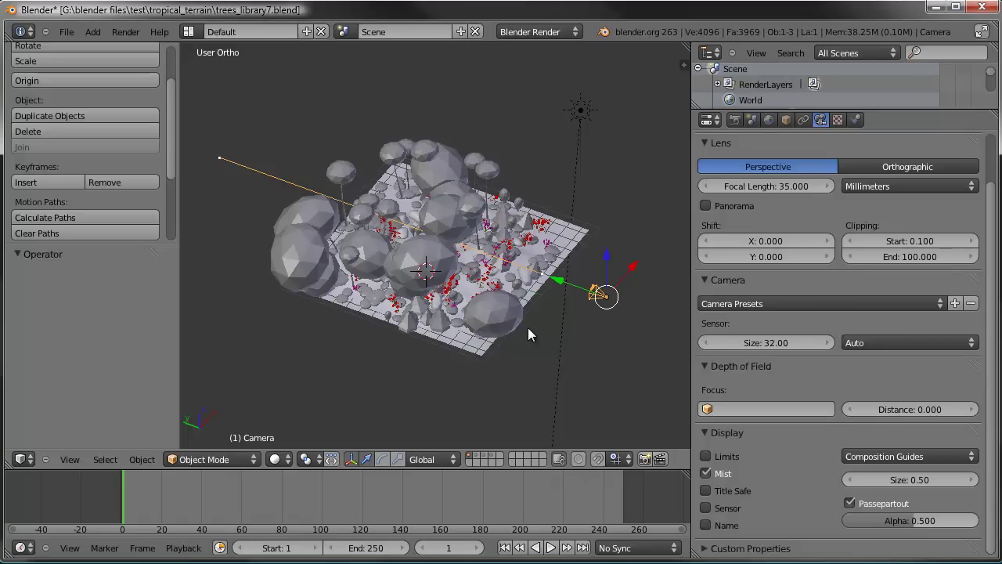
mouse_move(529, 325)
middle_mouse_down()
mouse_move(512, 300)
mouse_move(525, 318)
middle_mouse_up()
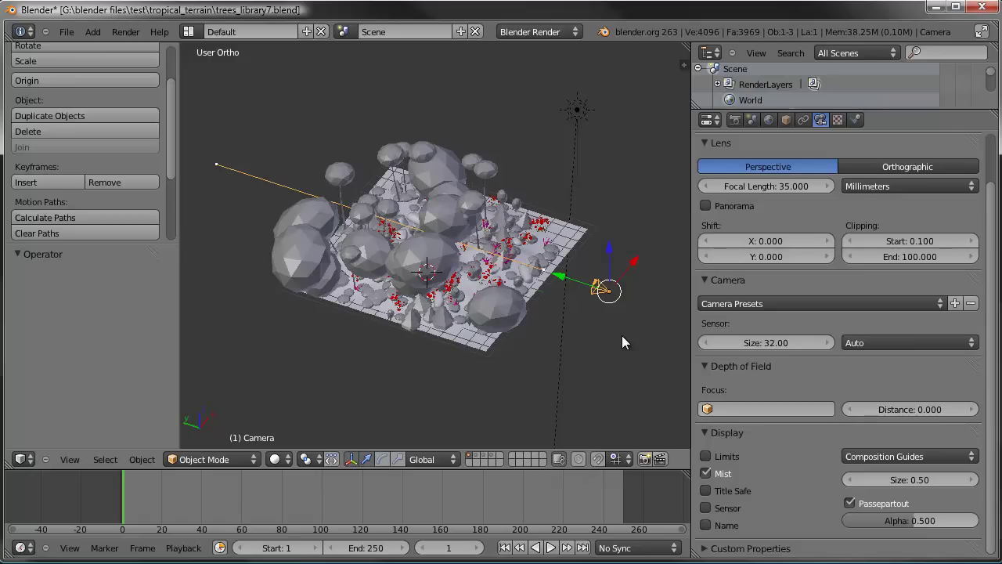
middle_click_drag(623, 341, 516, 260)
- Enable Mist in the World settings and expand its panel
scroll(787, 452, "down", 3)
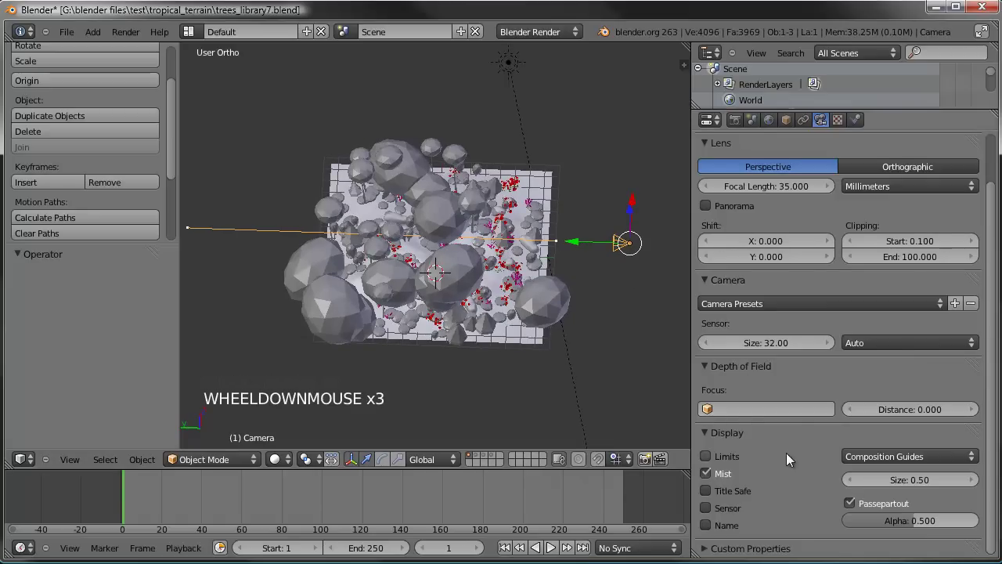
scroll(786, 453, "up", 2)
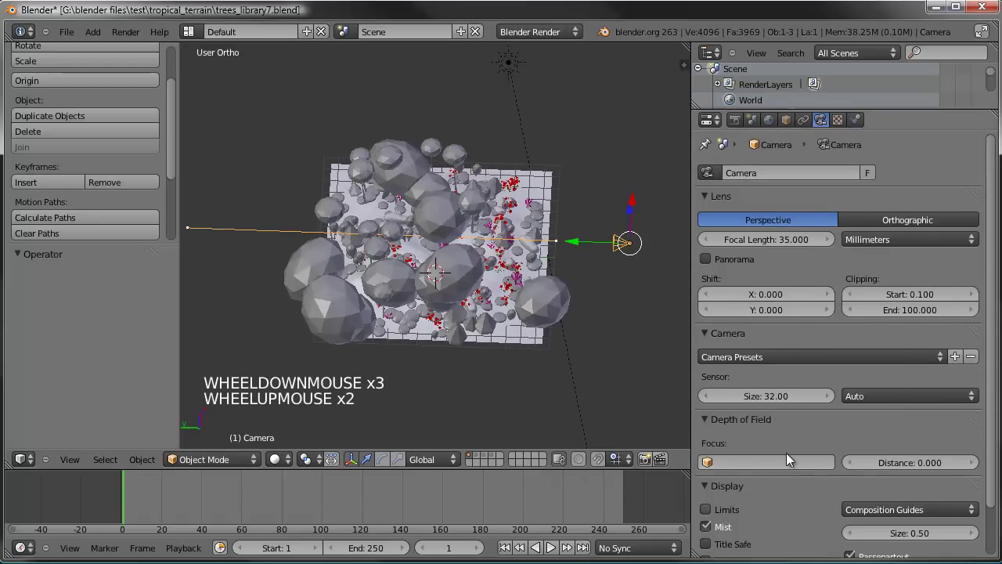
left_click(769, 122)
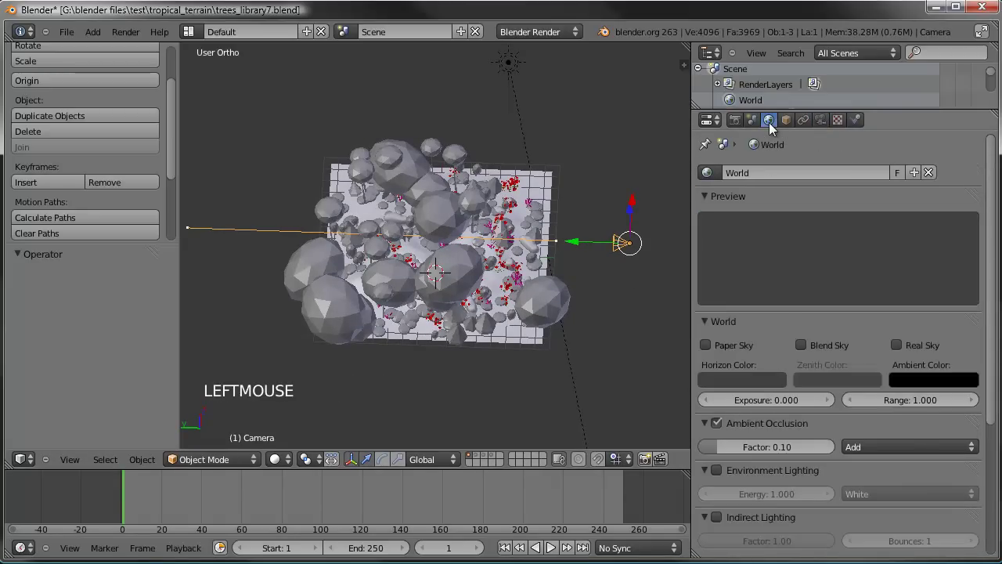
scroll(798, 364, "down", 6)
scroll(795, 372, "down", 5)
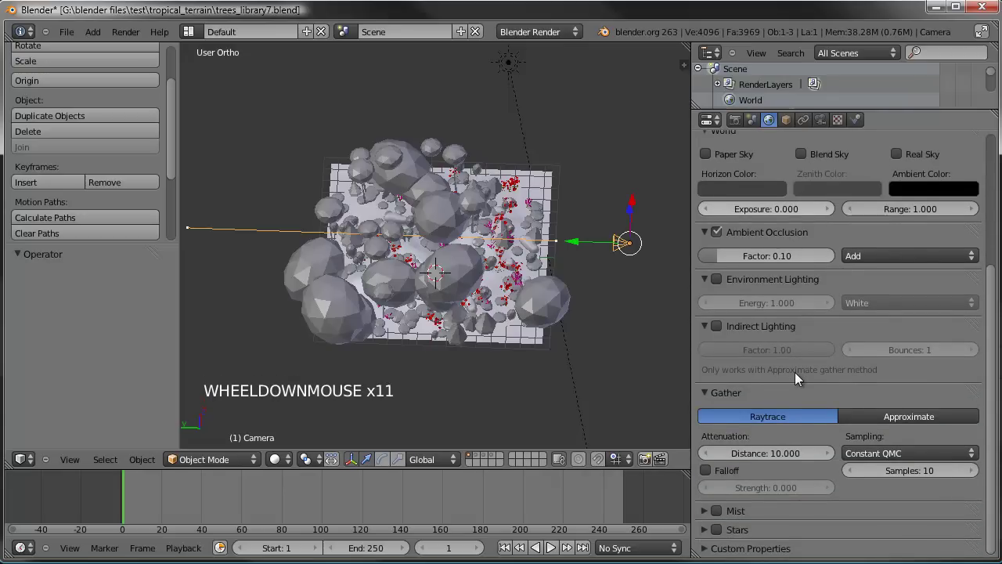
left_click(716, 511)
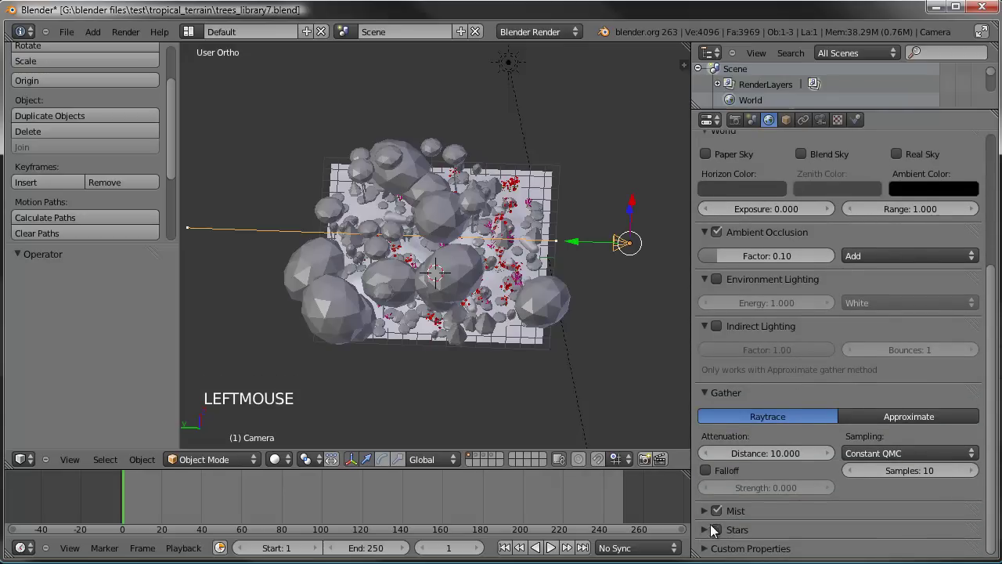
left_click(704, 511)
- Set the mist Start to 7.72 and Depth to 20.04
scroll(762, 410, "down", 4)
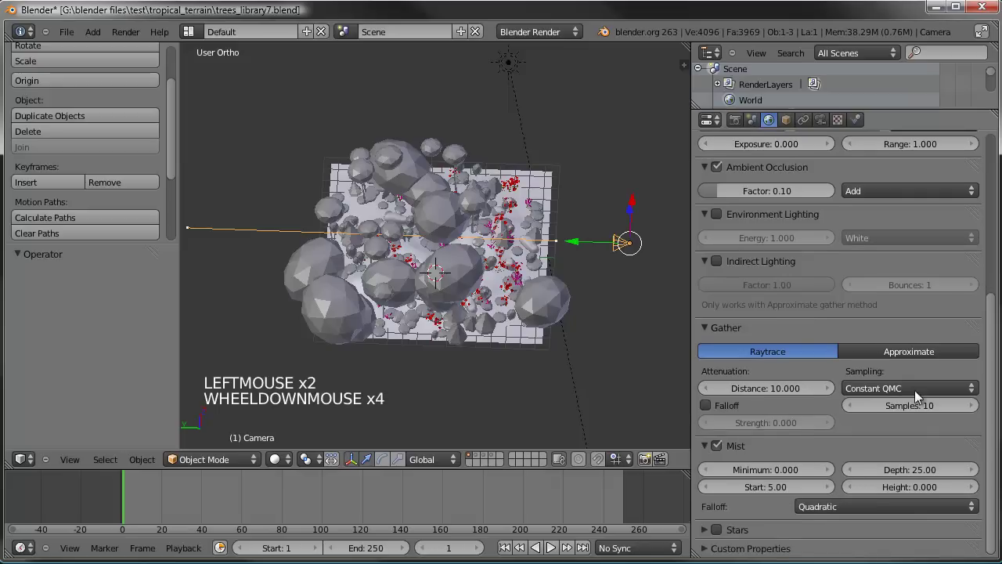
left_click(765, 488)
left_click_drag(765, 489, 775, 489)
left_click_drag(914, 470, 896, 468)
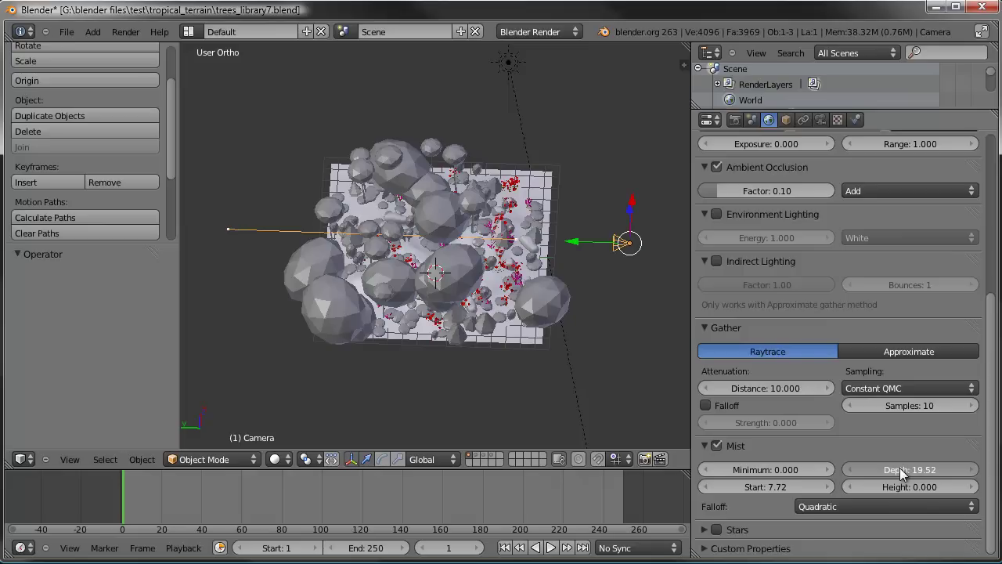
left_click_drag(900, 468, 906, 467)
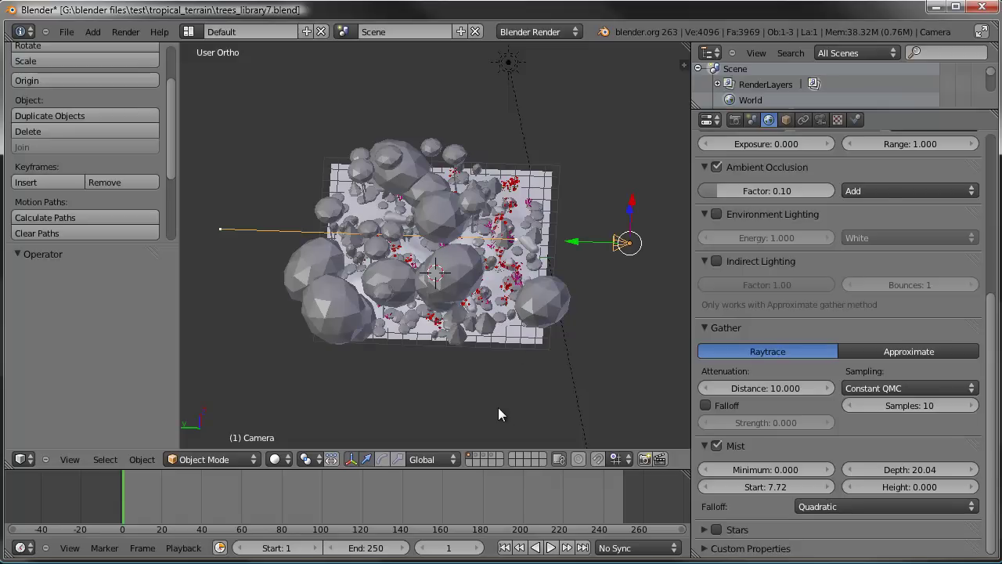
middle_click_drag(490, 394, 403, 366)
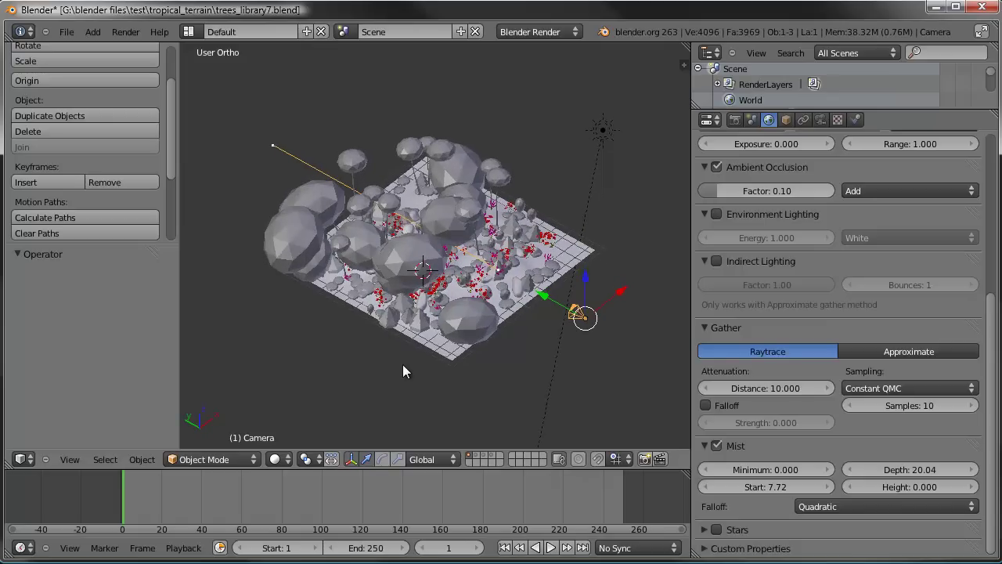
- In the camera settings, turn on the Limits display and raise the focus distance
left_click(821, 120)
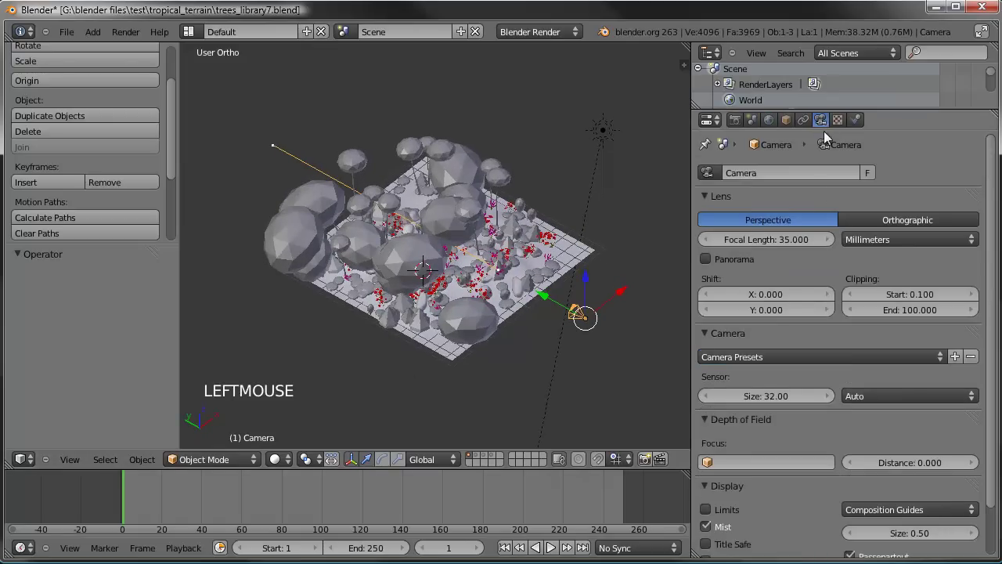
scroll(799, 403, "down", 2)
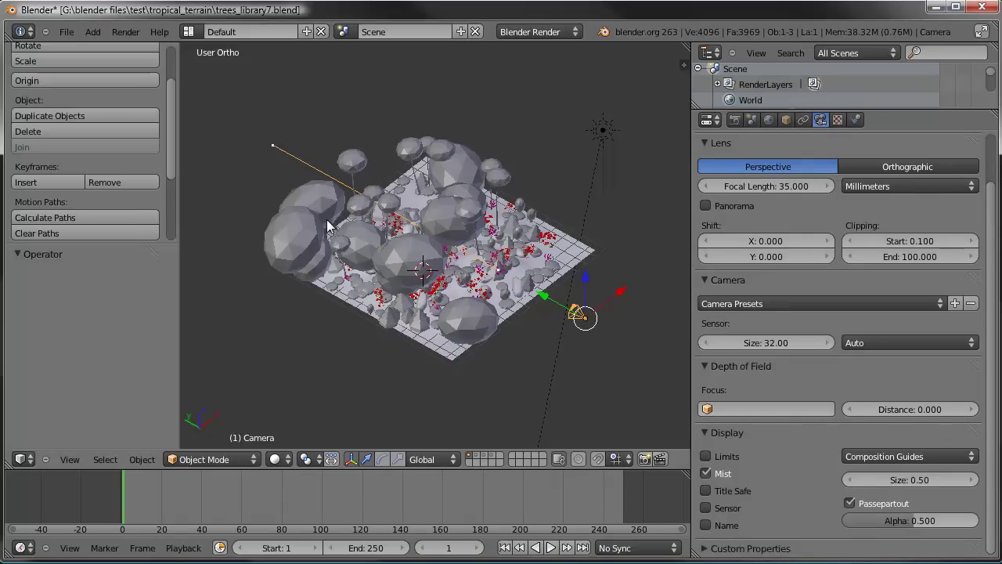
middle_click_drag(343, 229, 382, 258)
scroll(381, 259, "up", 1)
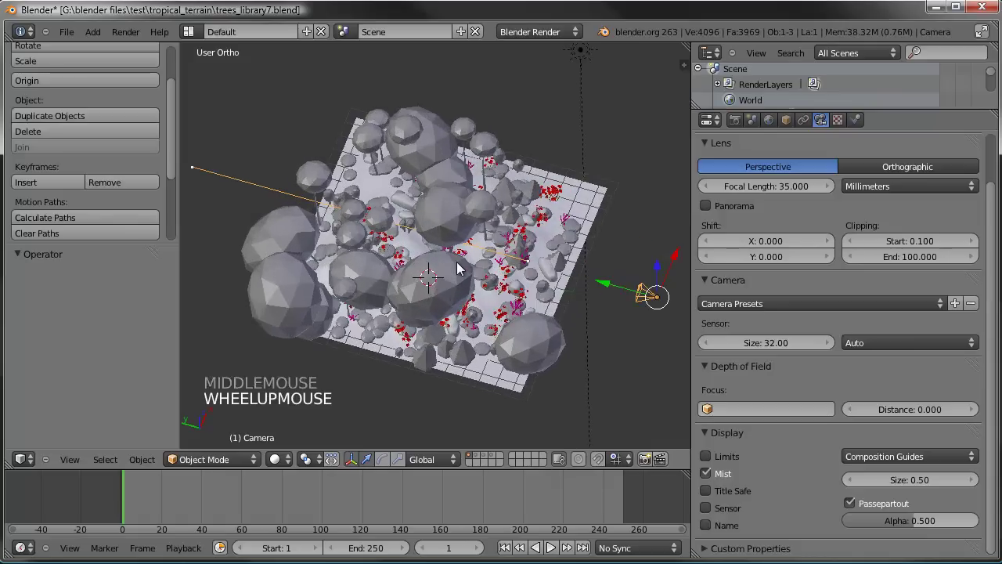
mouse_move(903, 410)
left_mouse_down()
mouse_move(954, 411)
mouse_move(891, 406)
left_mouse_up()
left_click(705, 456)
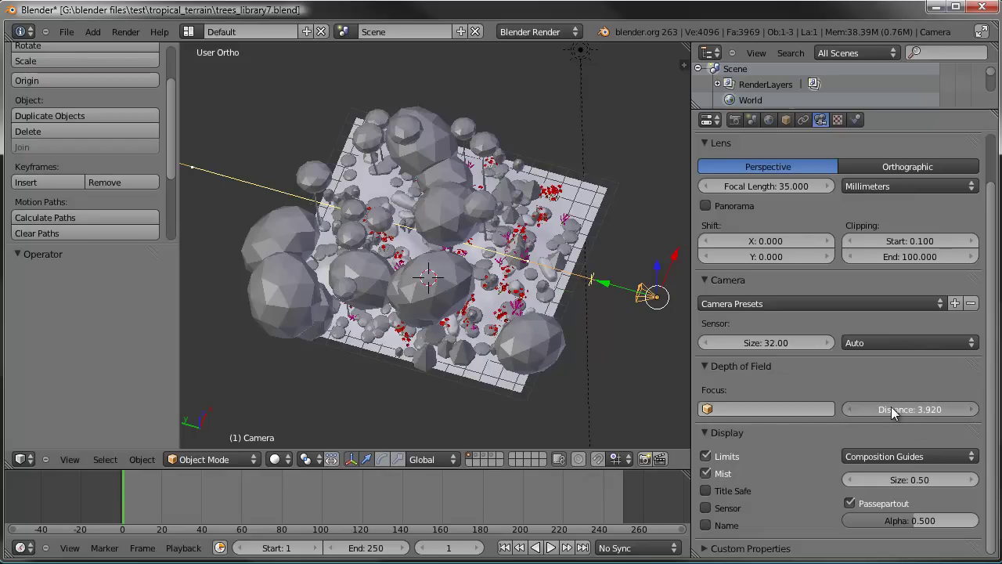
middle_click_drag(516, 266, 645, 333)
scroll(567, 263, "up", 3)
- Set the camera's depth-of-field distance to 8.5 and orbit to check the focus point
left_click_drag(900, 407, 921, 409)
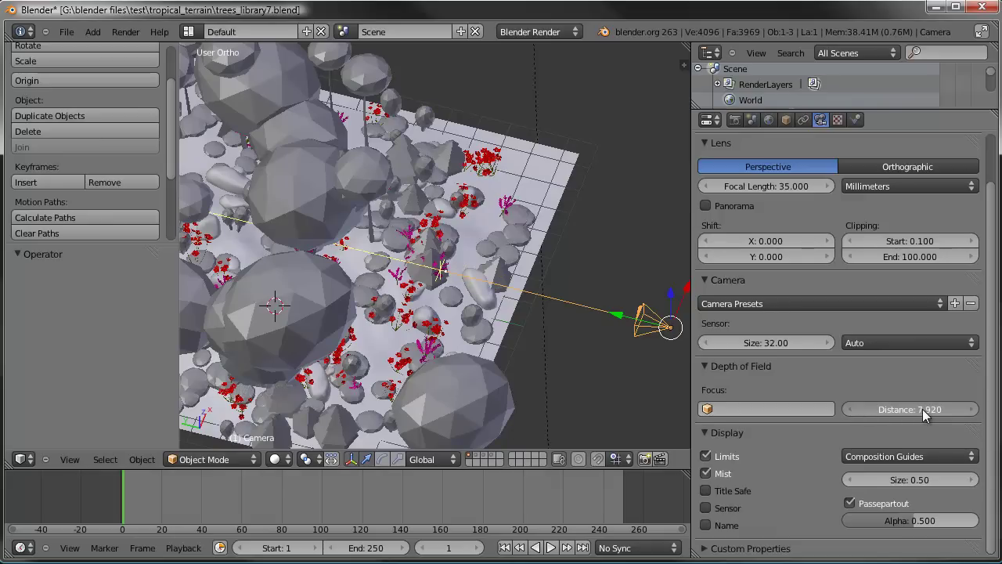
left_click(922, 409)
type("8.5")
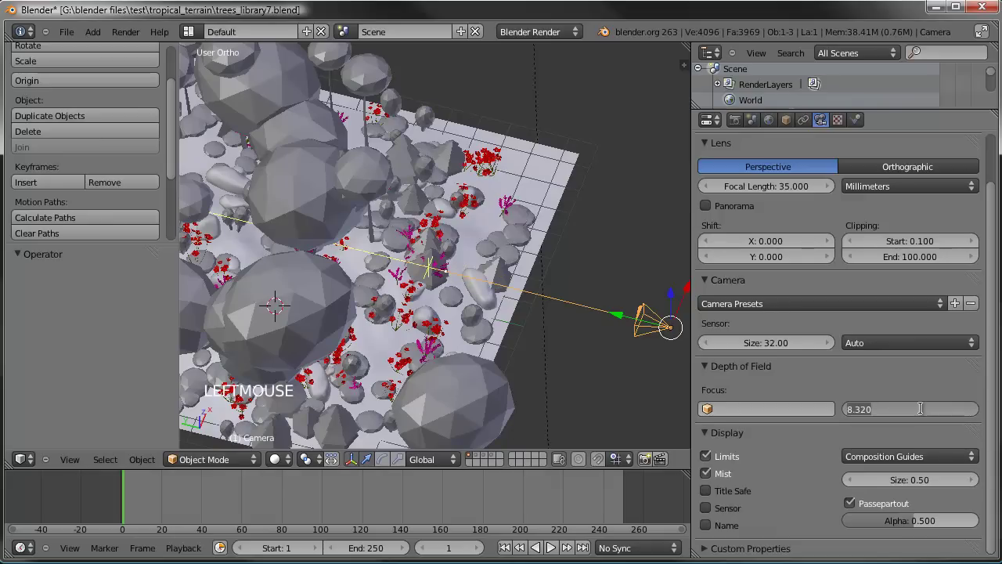
key("Return")
middle_click_drag(603, 301, 470, 239)
middle_click_drag(413, 174, 413, 144)
middle_click_drag(415, 192, 614, 156)
scroll(443, 208, "down", 3)
middle_click_drag(442, 207, 509, 243)
- Render the jungle scene from the camera view with F12, then close the render
key("KP_0")
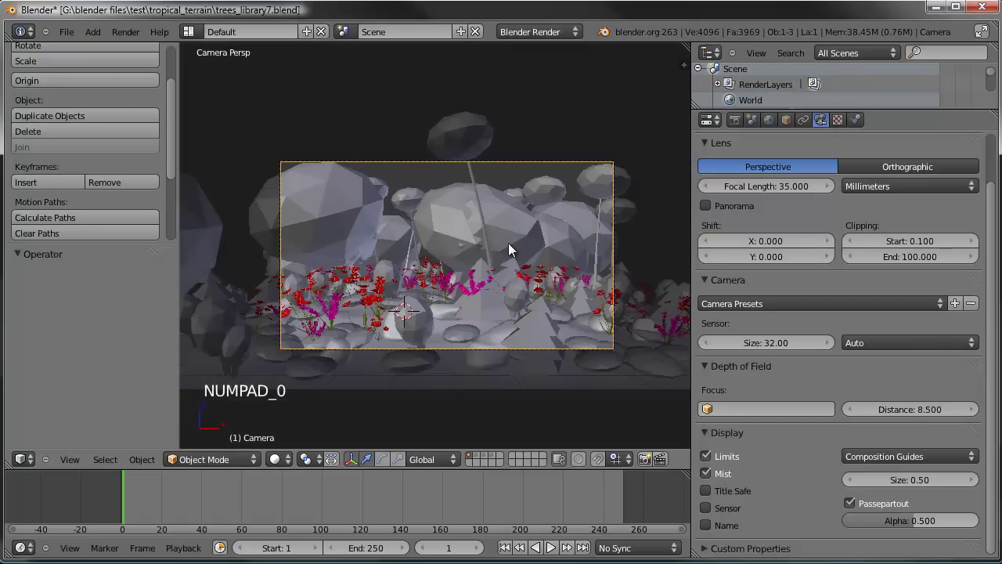
key("F12")
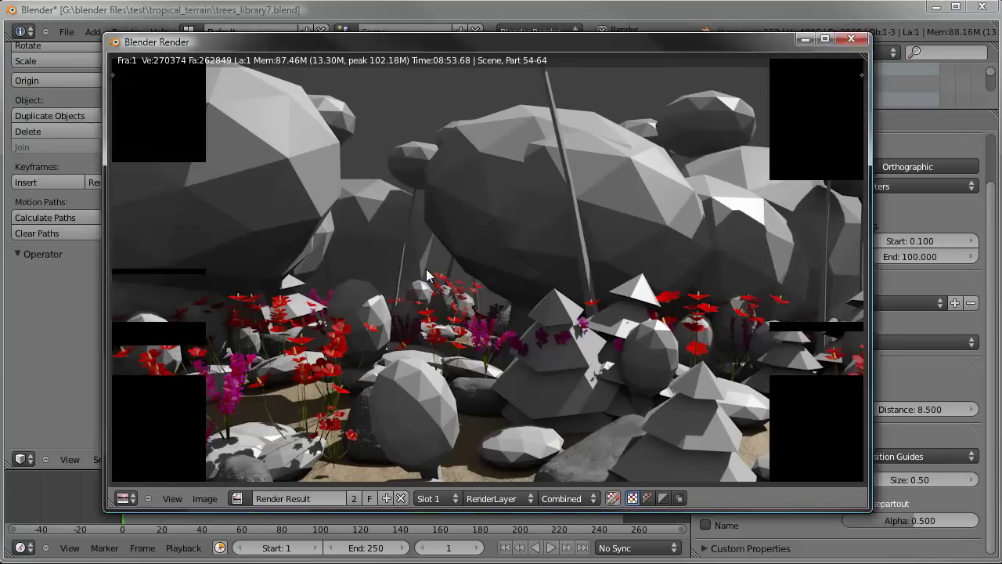
key("Escape")
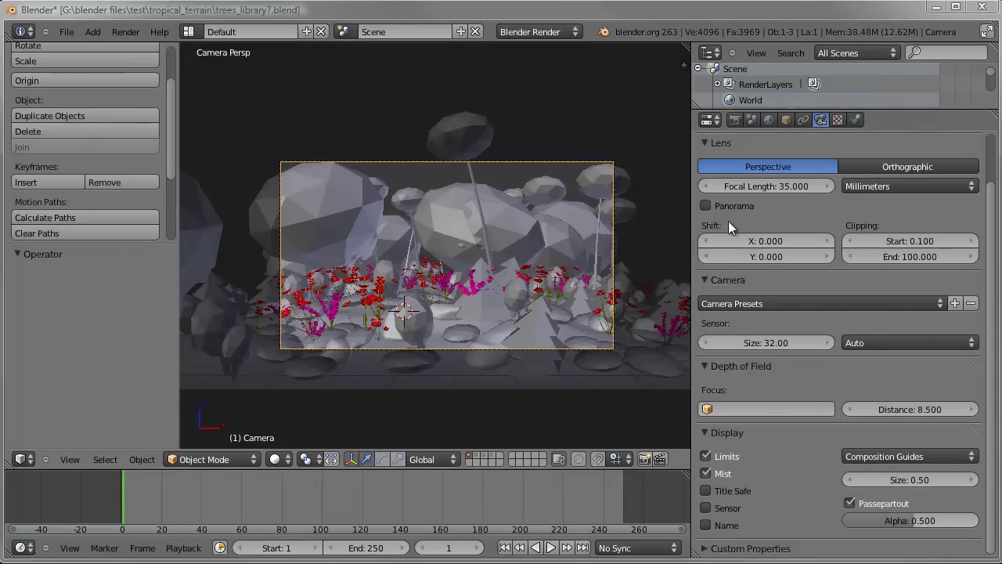
right_click(633, 98)
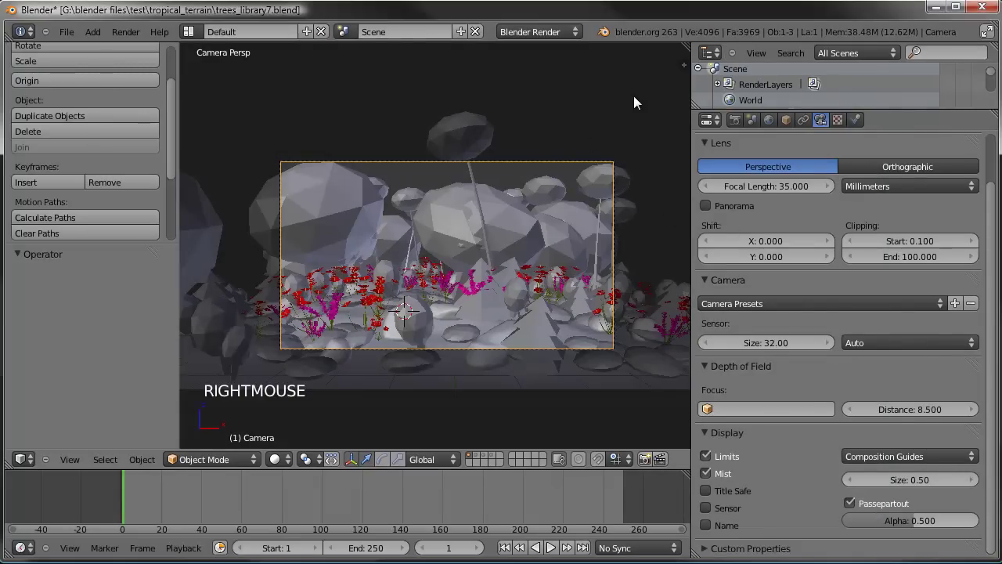
middle_click_drag(633, 98, 599, 225)
right_click(670, 178)
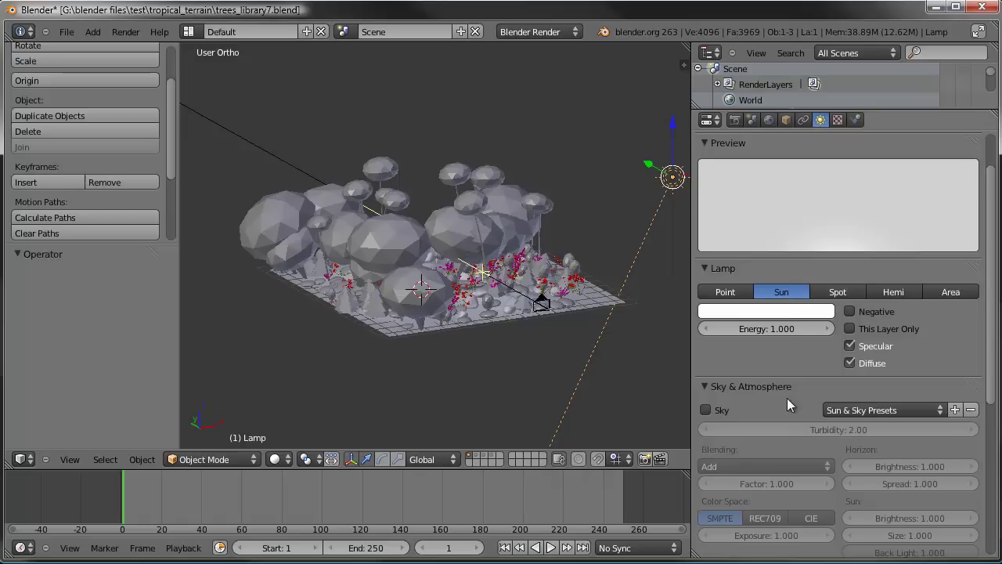
left_click(709, 411)
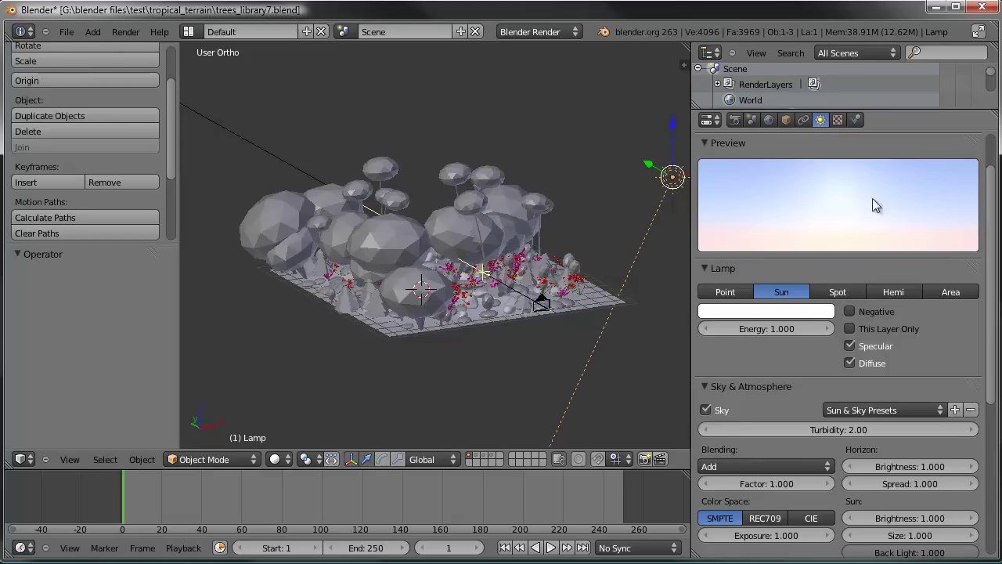
left_click(716, 410)
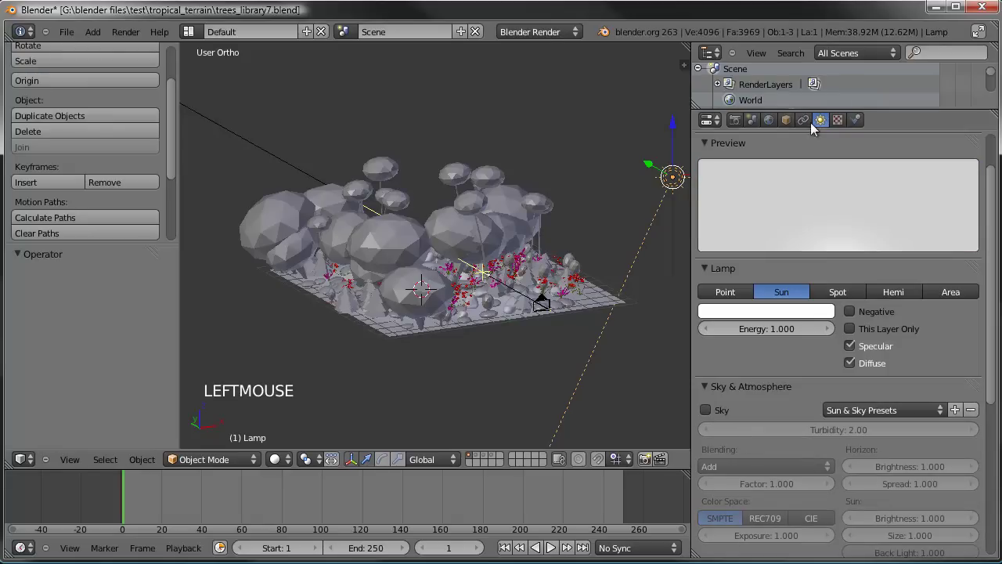
- Set the world Horizon Color to pale blue (0.376, 0.688, 0.841)
left_click(767, 121)
scroll(790, 244, "up", 5)
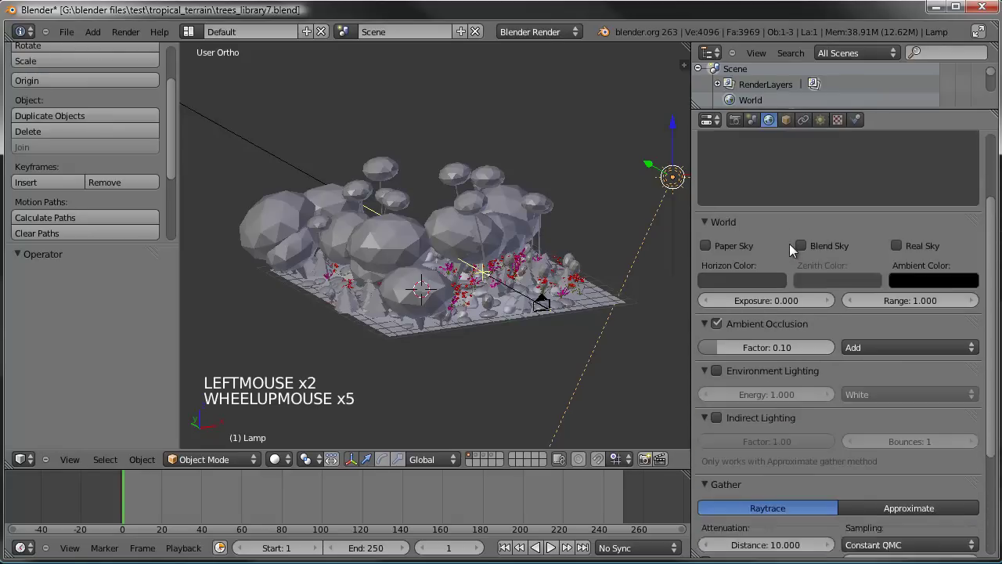
scroll(789, 243, "up", 3)
left_click(740, 374)
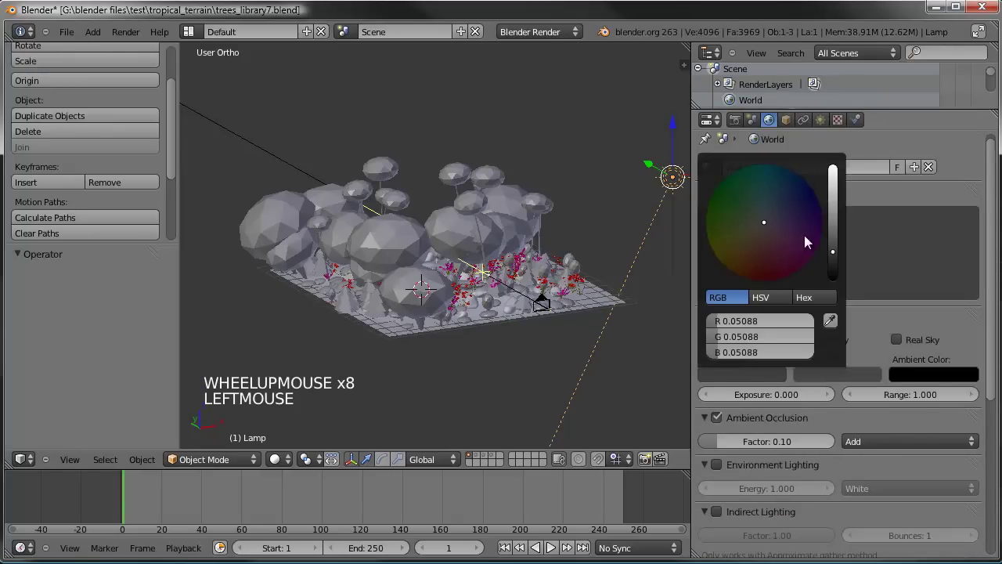
left_click(832, 188)
mouse_move(781, 206)
left_mouse_down()
mouse_move(782, 177)
mouse_move(769, 182)
mouse_move(775, 191)
left_mouse_up()
left_click_drag(836, 182, 835, 173)
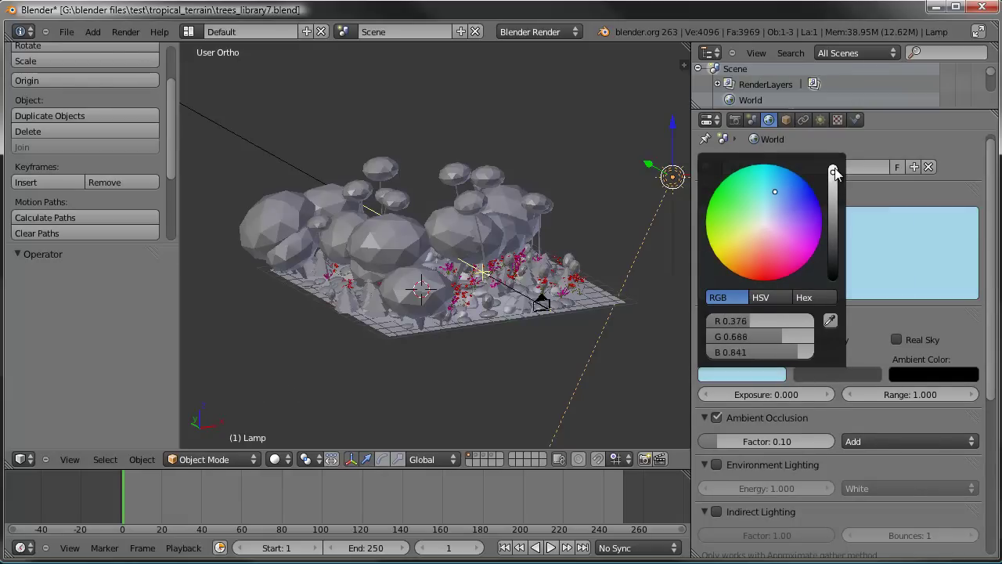
left_click(771, 202)
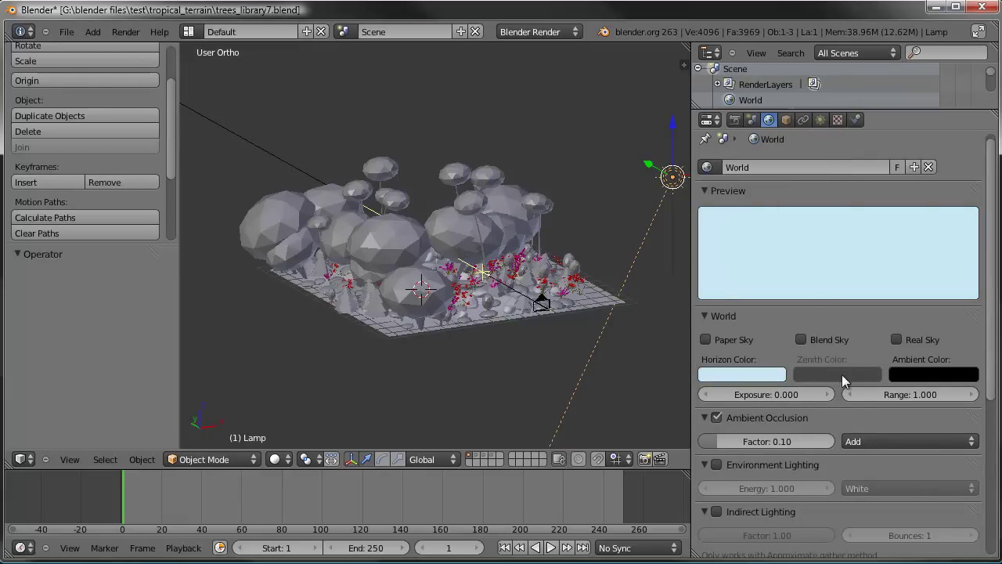
- Enable Blend Sky and set the Zenith Color to a deeper blue
left_click(820, 342)
left_click(837, 374)
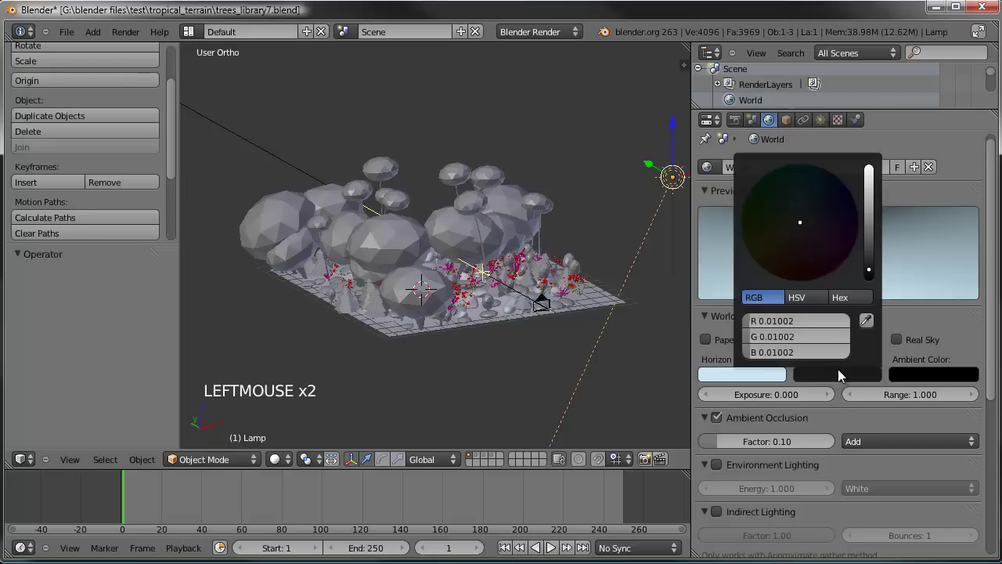
left_click(868, 230)
left_click(870, 373)
left_click(871, 209)
left_click(822, 190)
left_click(828, 176)
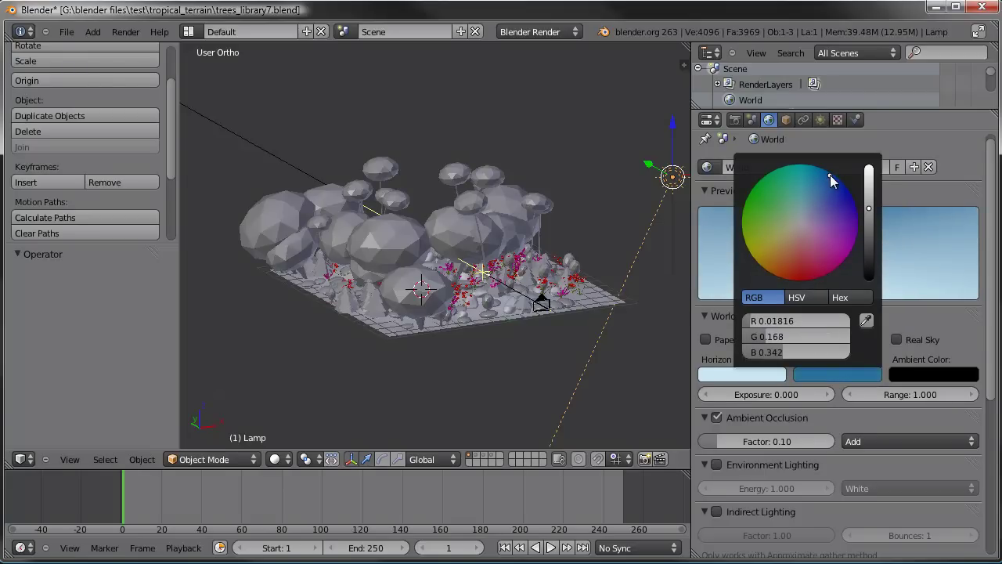
- Enable Sky on the sun lamp, then view the jungle through the camera
left_click(821, 119)
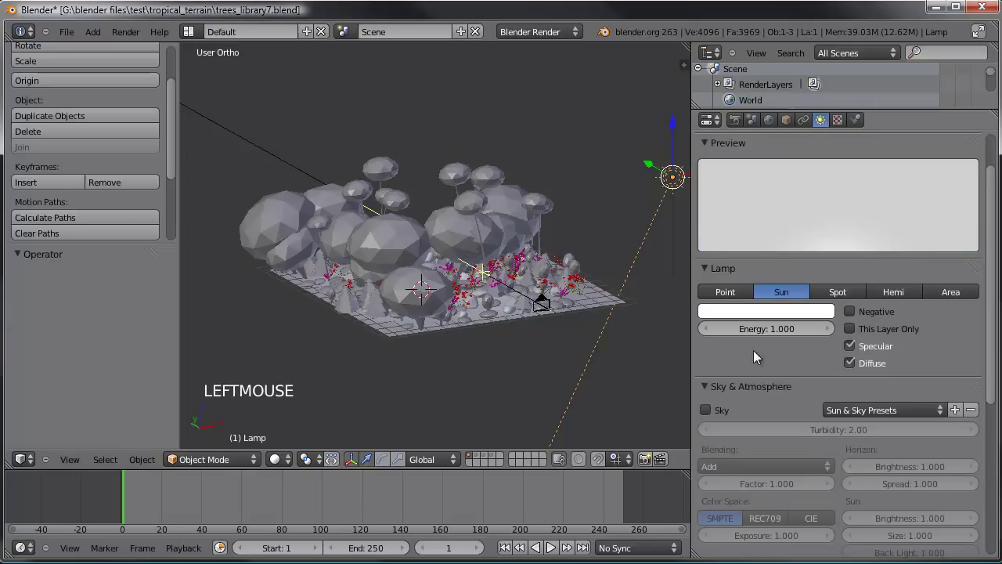
left_click(718, 412)
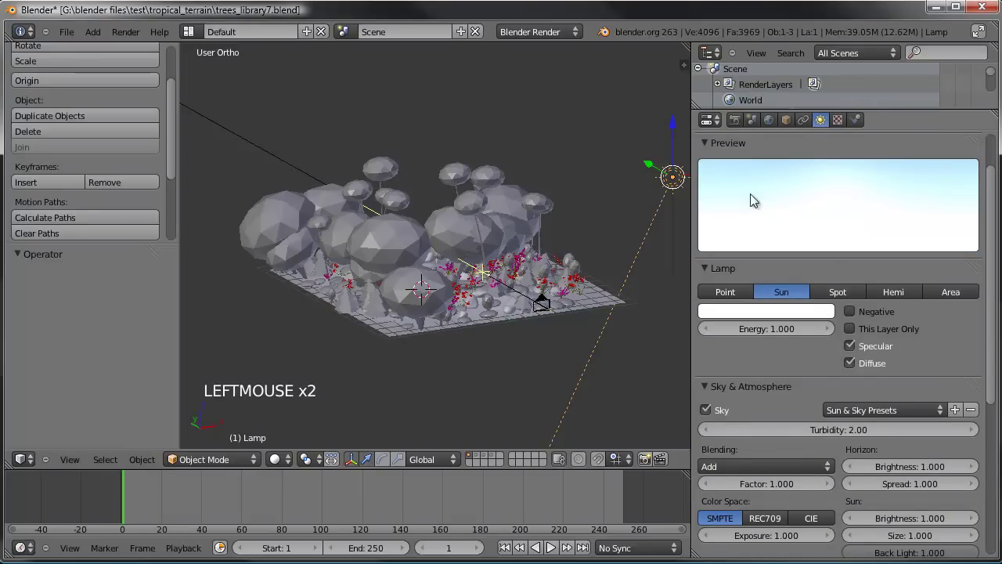
middle_click_drag(549, 345, 627, 368)
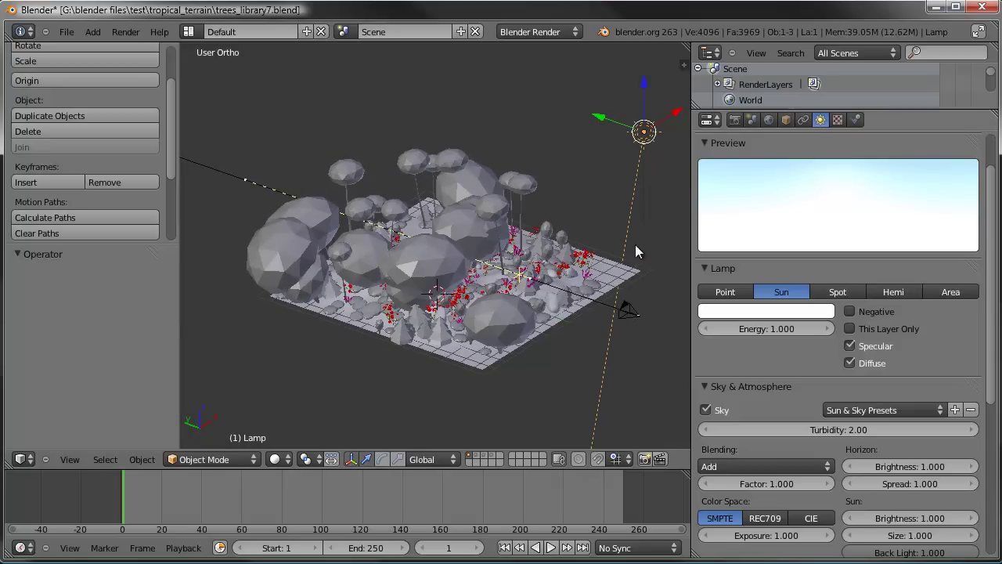
middle_click_drag(532, 310, 559, 336)
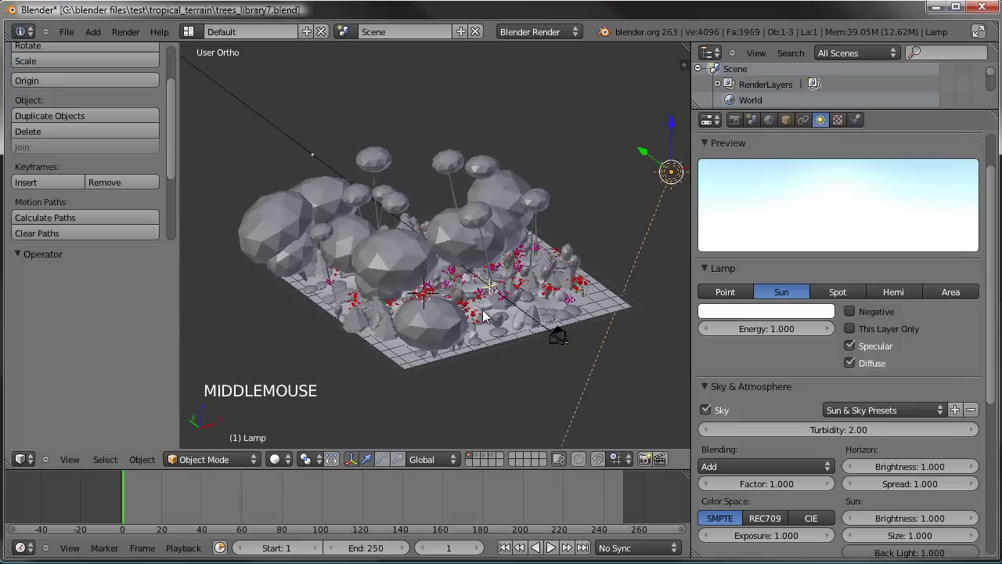
key("KP_0")
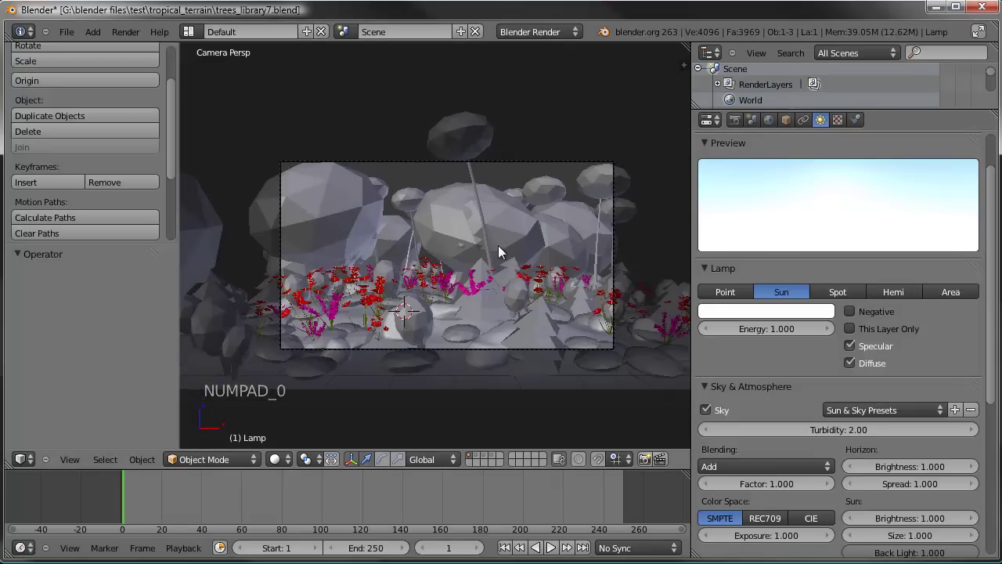
- Select Landscape and collapse its Subsurf and ParticleSystem 1–3 modifier panels
right_click(376, 373)
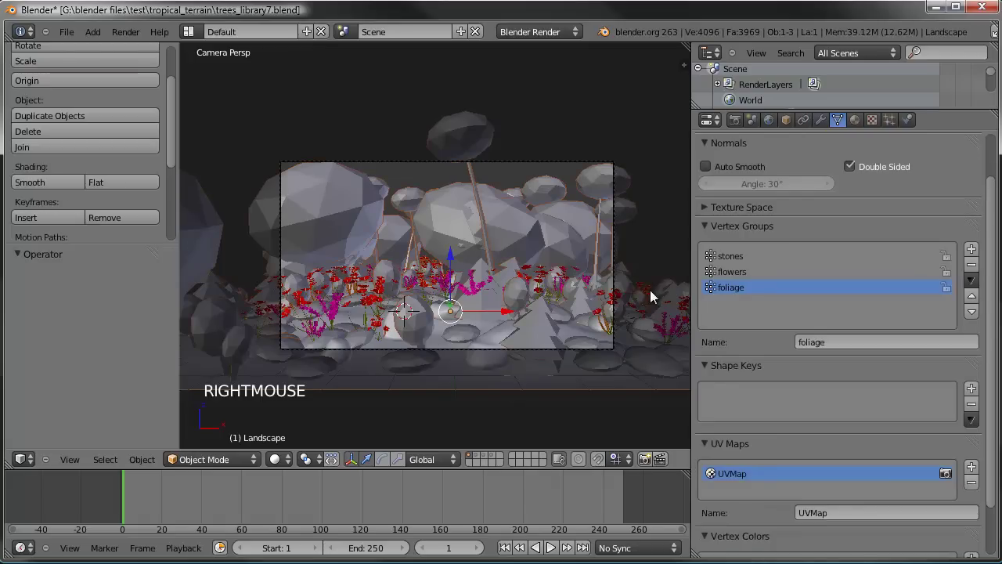
scroll(805, 235, "up", 2)
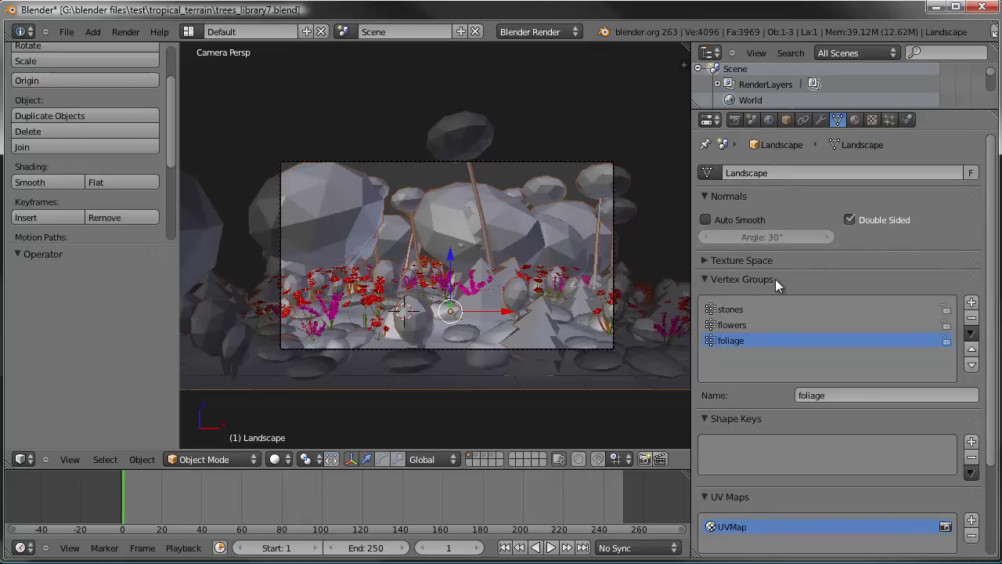
left_click(823, 119)
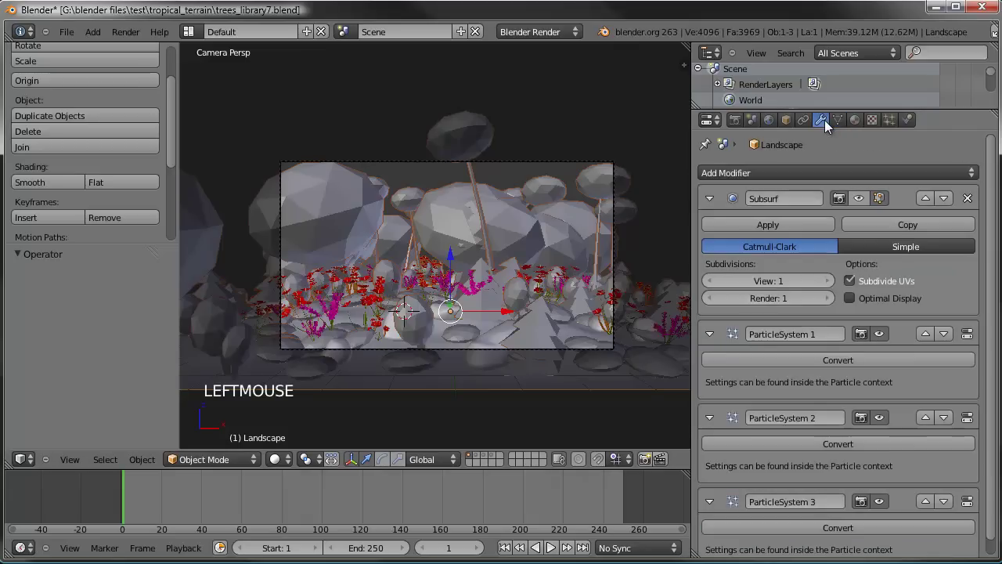
left_click(710, 199)
left_click(708, 229)
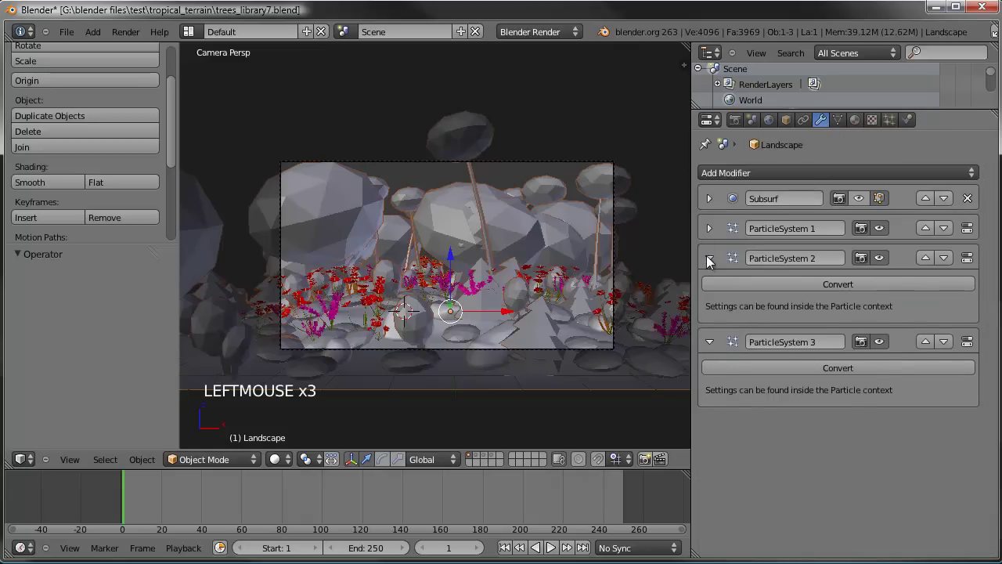
left_click(707, 257)
left_click(707, 287)
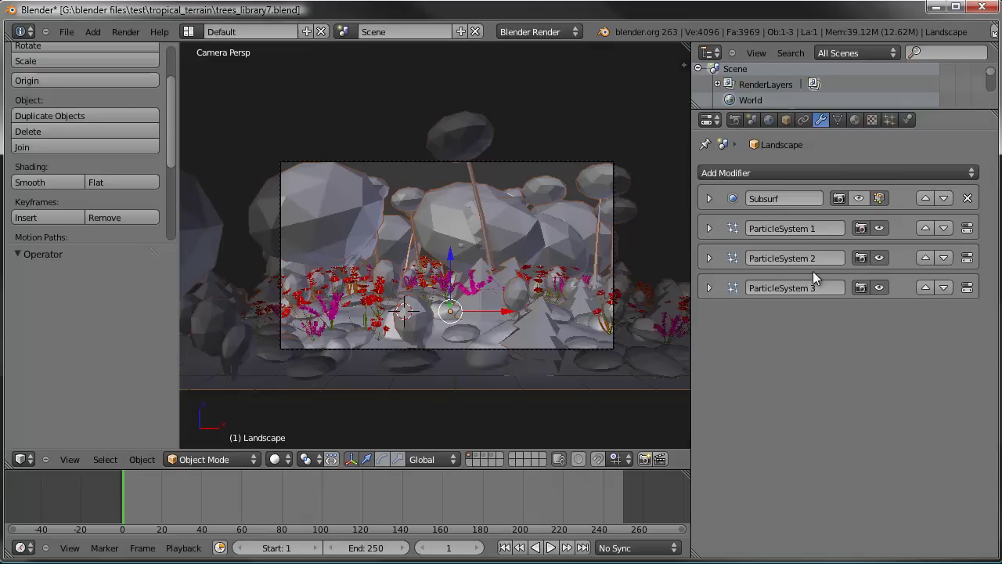
- Turn off the particle systems' viewport display to hide the plants
left_click(860, 262)
left_click(863, 263)
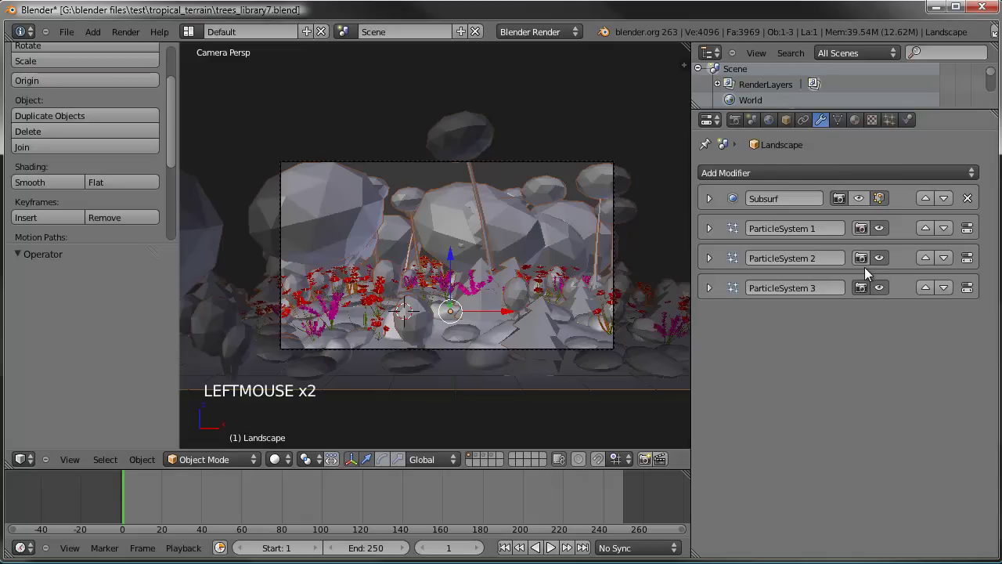
left_click_drag(879, 258, 880, 226)
left_click(873, 258)
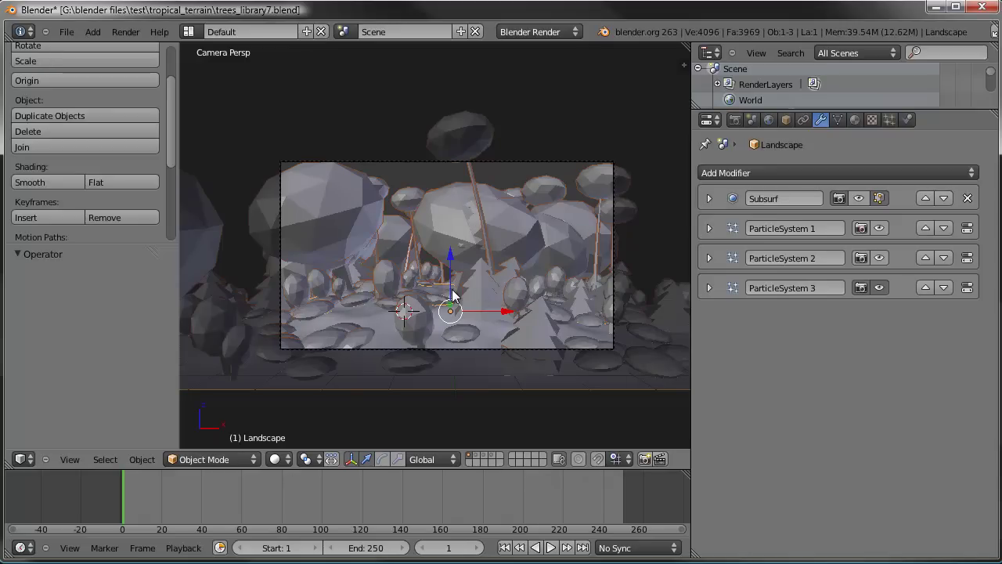
key("F12")
scroll(496, 125, "up", 2)
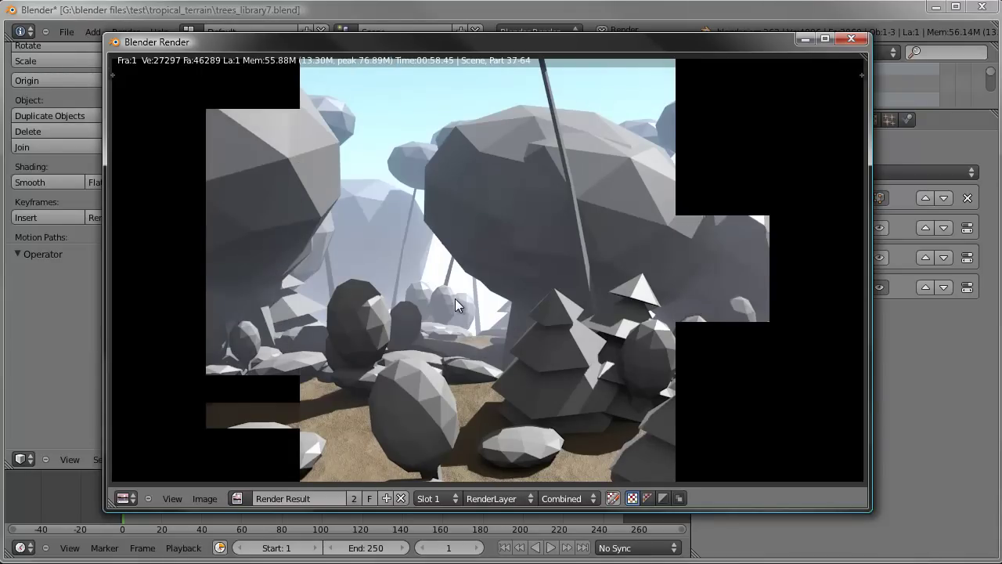
- Adjust ParticleSystem 1 and 2 render and viewport toggles, then render the camera view with F12
key("Escape")
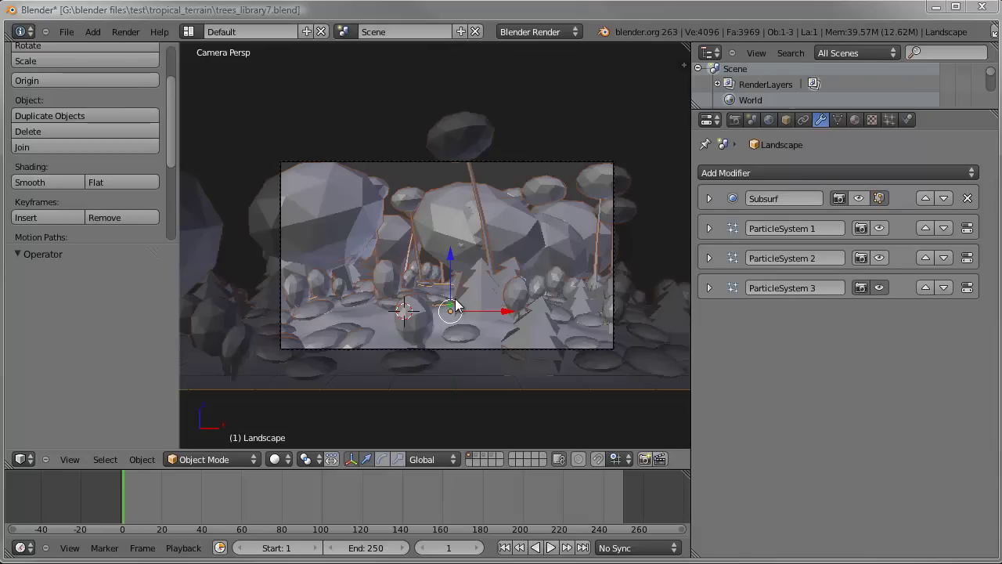
left_click(865, 258)
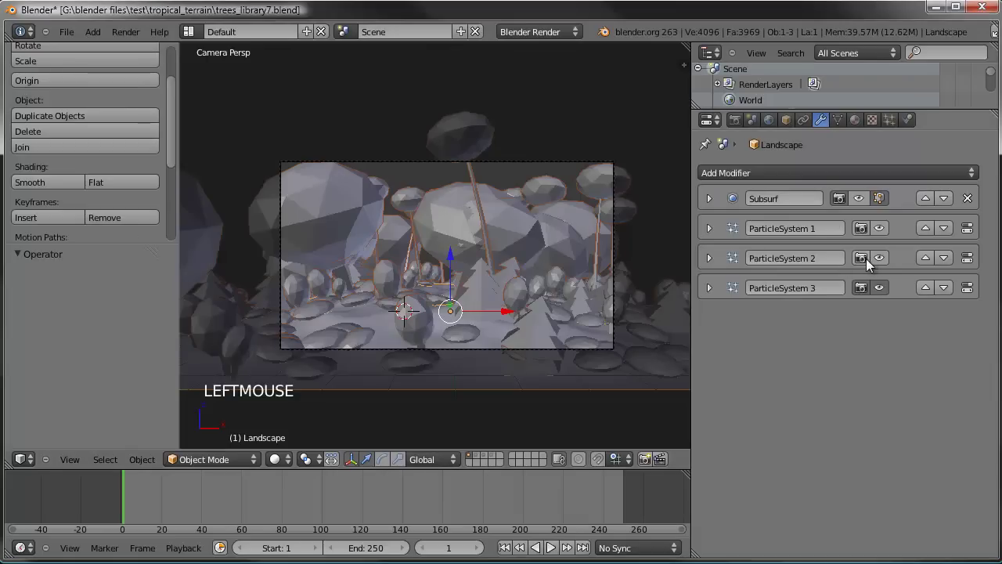
left_click(876, 258)
left_click(875, 258)
left_click(861, 230)
left_click(861, 231)
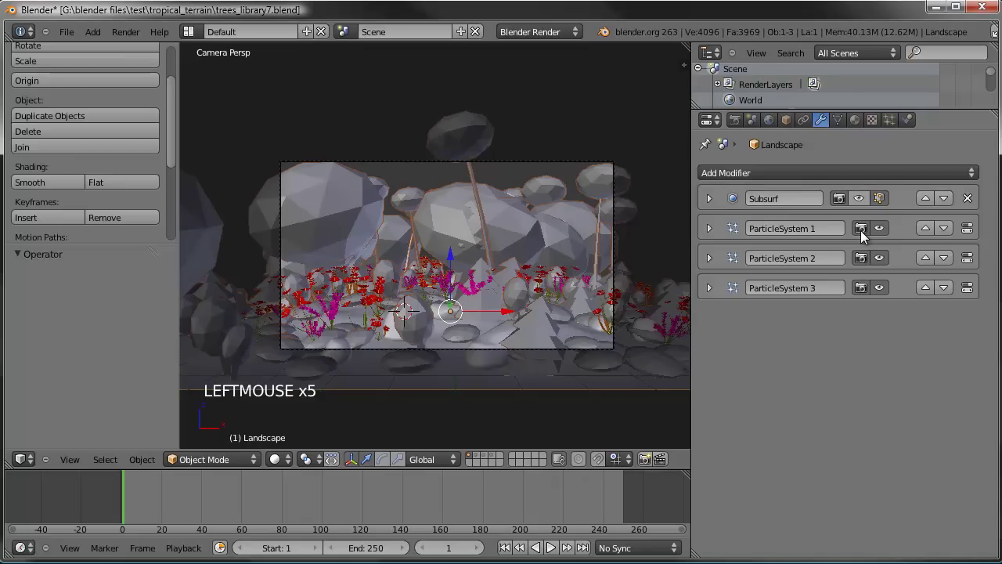
left_click(865, 258)
left_click(877, 230)
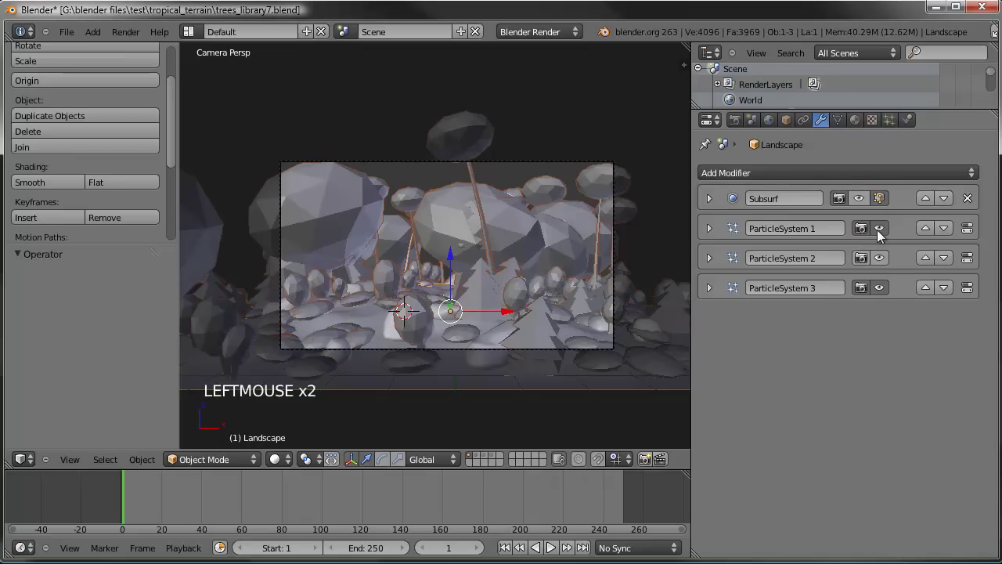
left_click(860, 225)
left_click(860, 226)
key("F12")
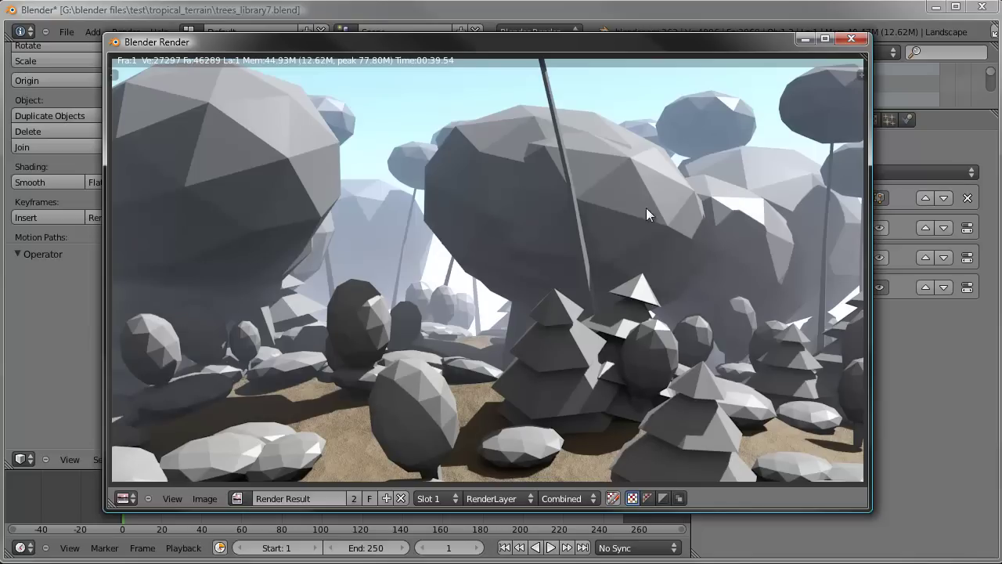
- Split off and widen a left area, then switch it to the Node Editor
key("Escape")
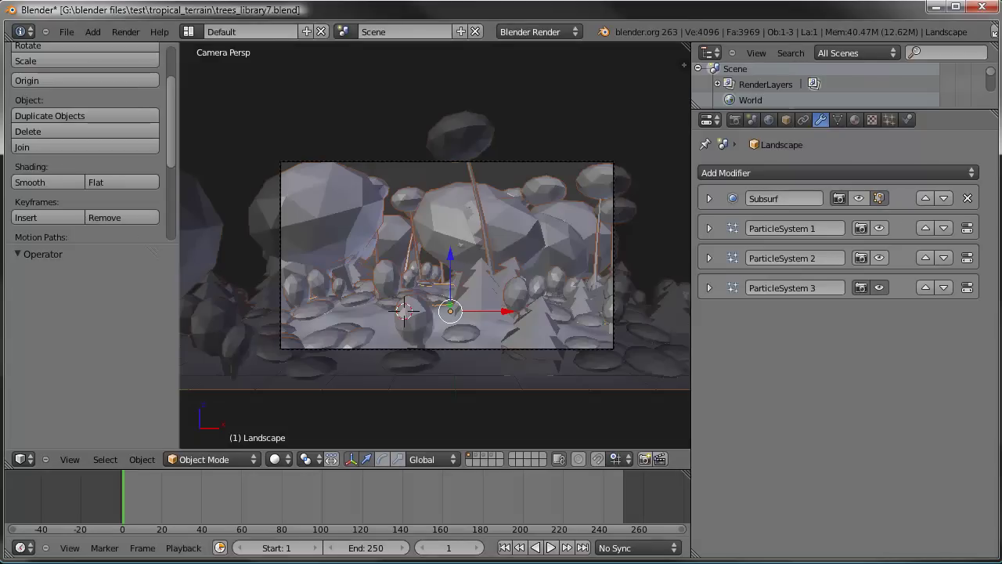
left_click_drag(6, 467, 318, 469)
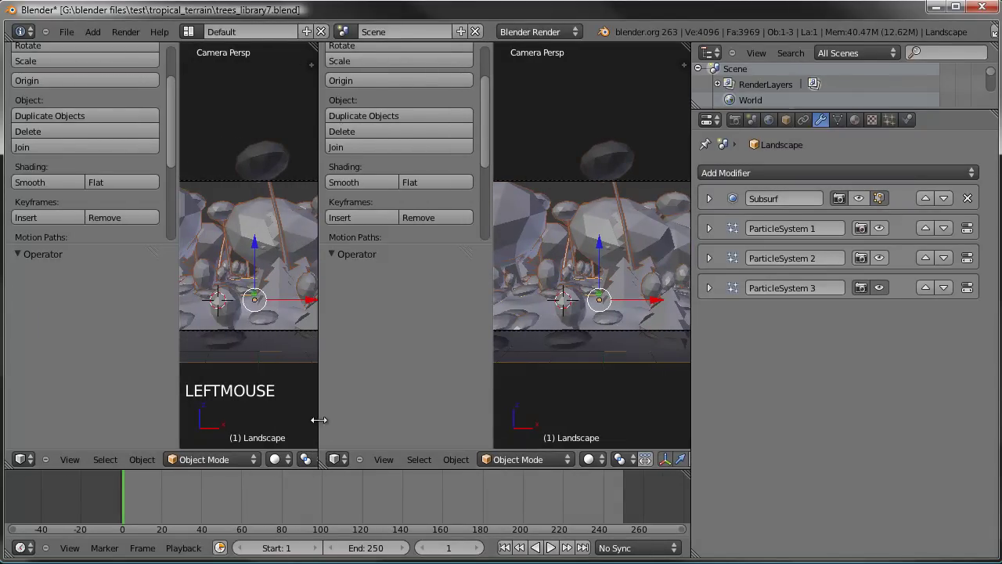
left_click_drag(319, 418, 466, 413)
left_click(20, 459)
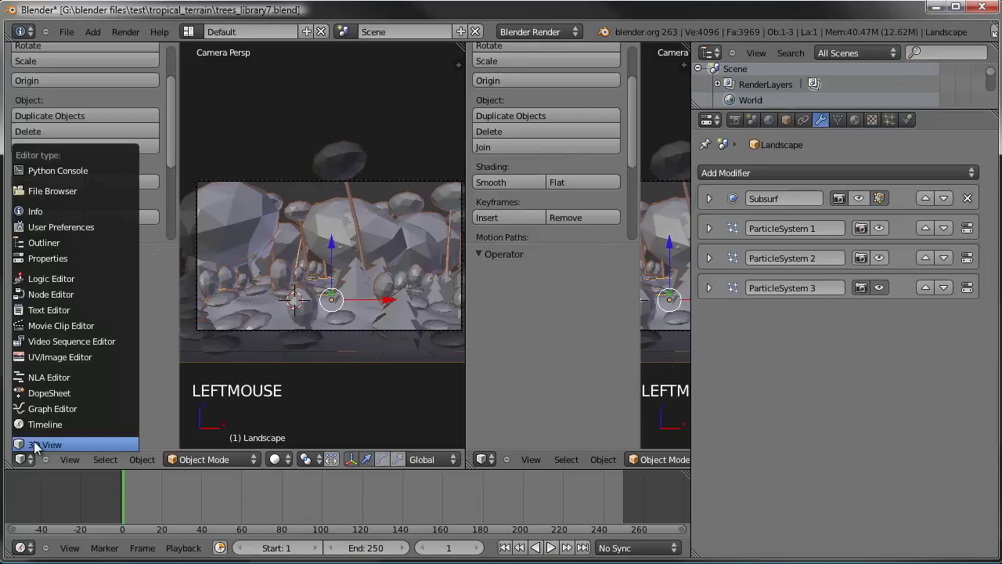
left_click(61, 294)
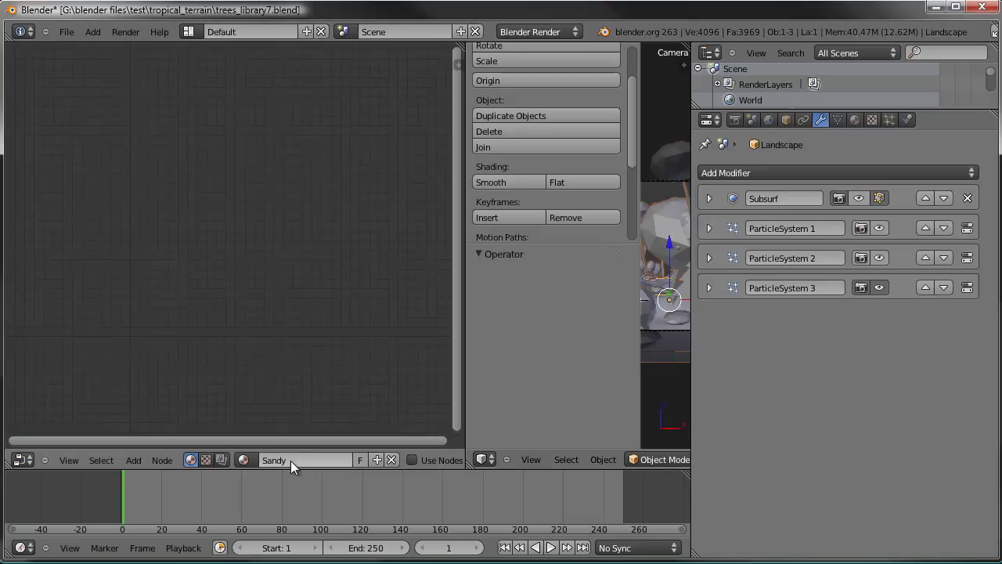
- Turn on compositing nodes with Backdrop and add a Viewer node
left_click(220, 460)
left_click(247, 461)
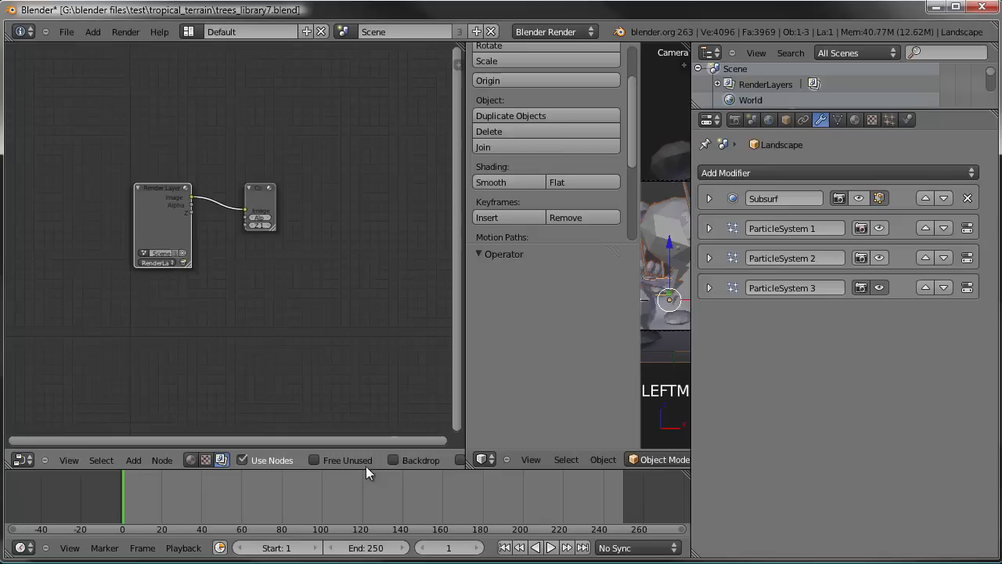
left_click(401, 460)
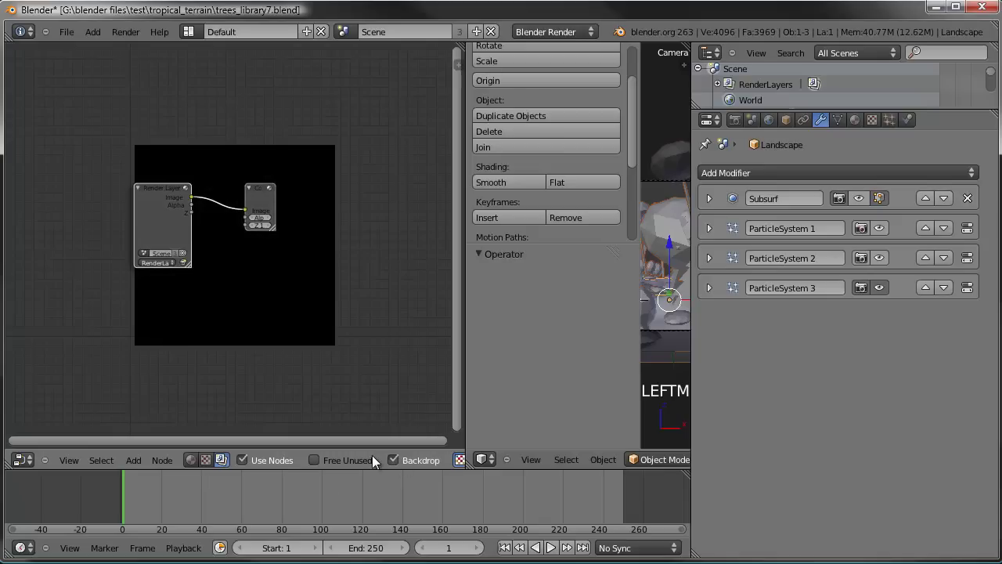
left_click(141, 459)
mouse_move(194, 430)
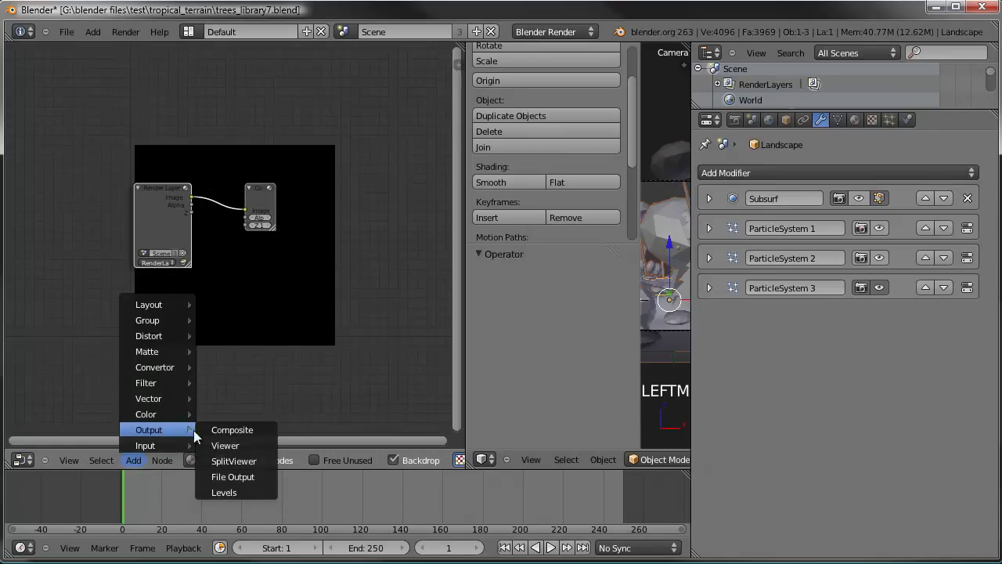
left_click(225, 445)
left_click(363, 284)
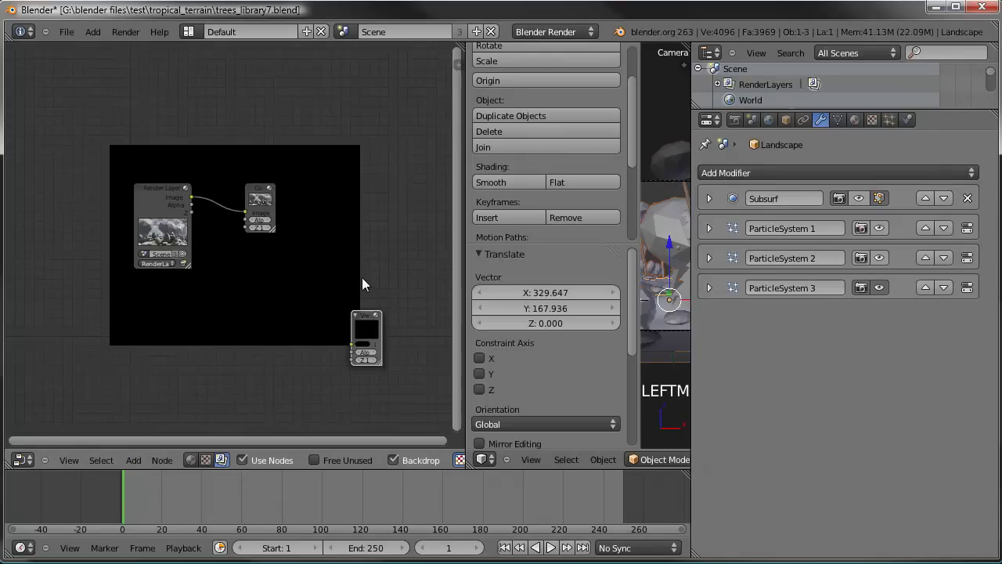
- Arrange the nodes and link the Render Layers Image output to the Viewer
left_click_drag(263, 189, 375, 172)
left_click(225, 204)
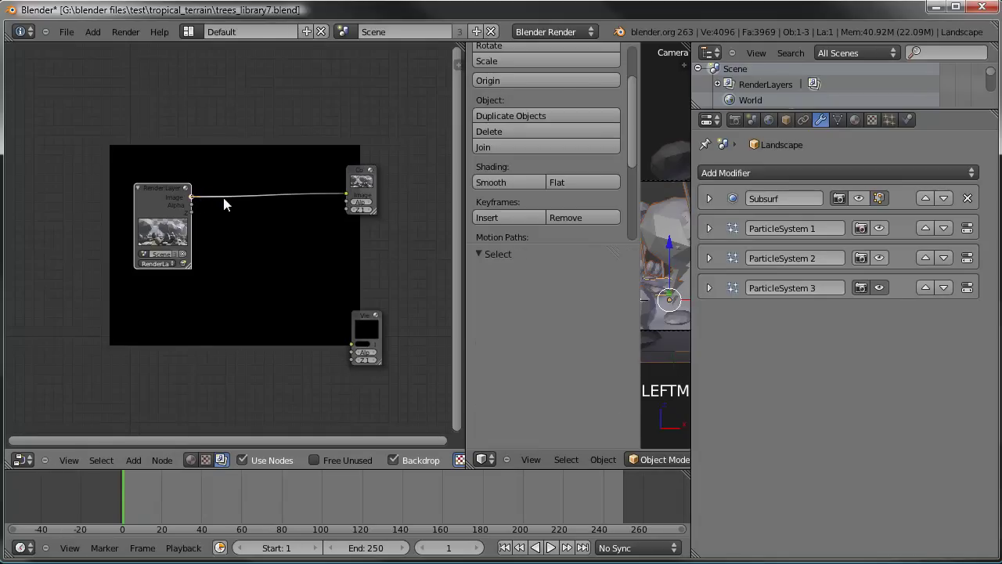
left_click_drag(192, 197, 349, 343)
left_click_drag(149, 190, 56, 220)
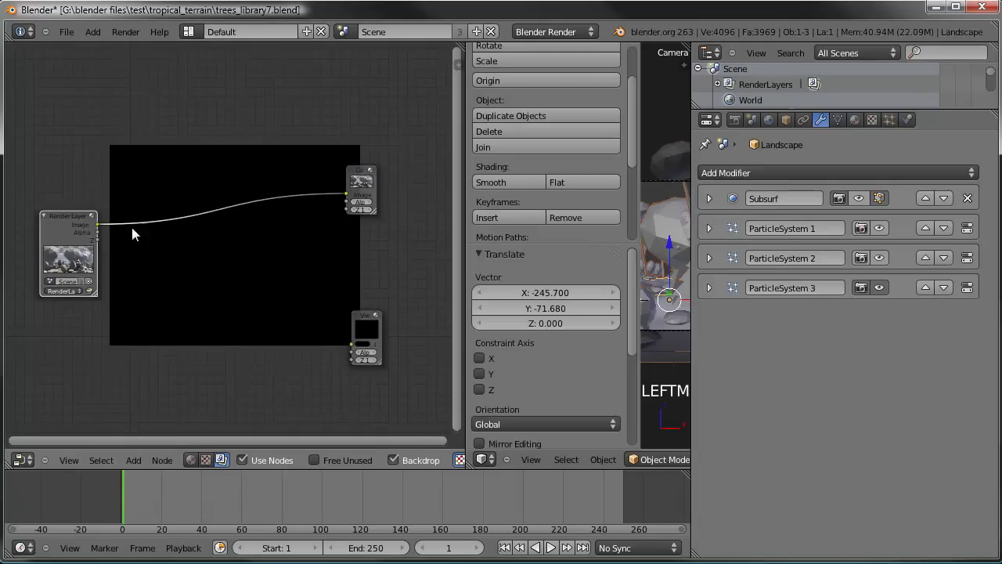
left_click(352, 311)
left_click_drag(385, 315, 97, 224)
left_click(379, 314)
left_click(367, 314)
scroll(168, 247, "down", 2)
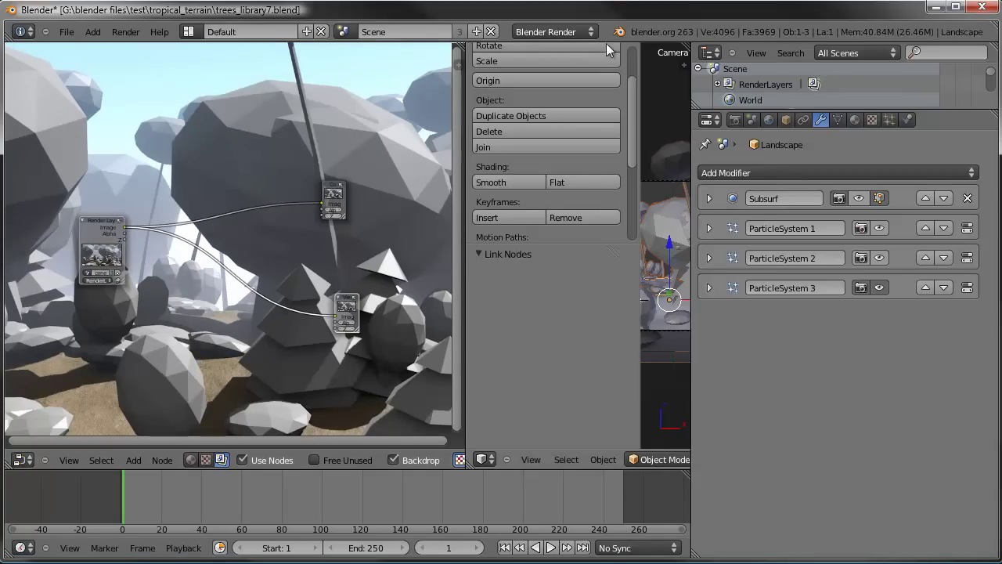
- Hide the tool shelf, widen the node editor and move the Render Layers node further left
key("t")
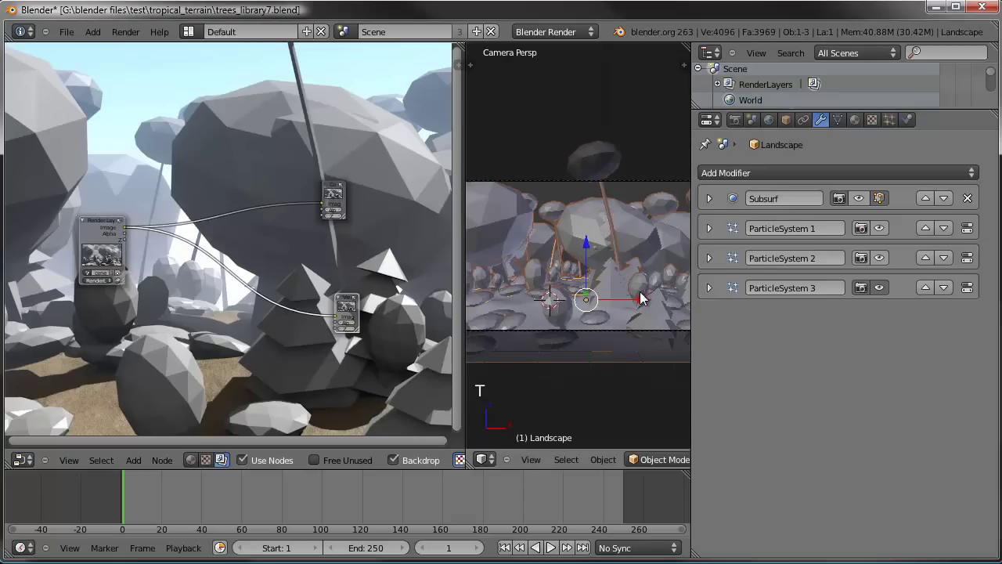
left_click_drag(470, 353, 658, 354)
scroll(434, 317, "down", 1)
scroll(434, 317, "up", 1)
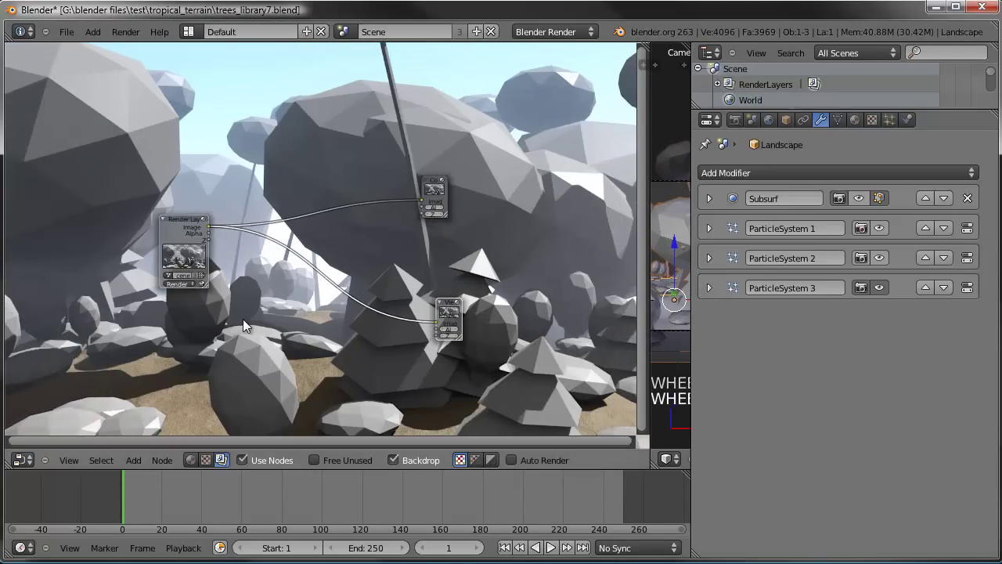
middle_click_drag(259, 302, 239, 321)
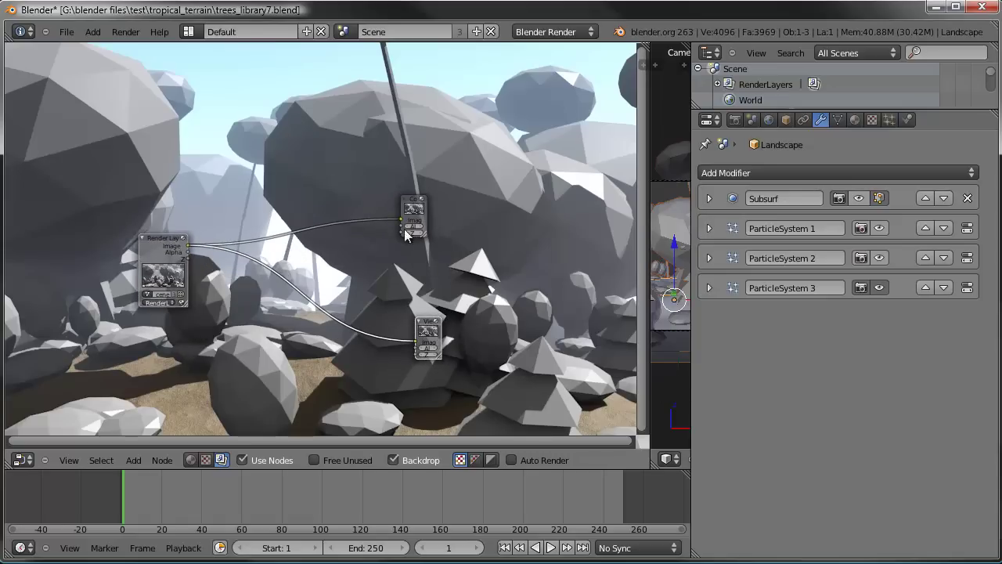
left_click_drag(153, 241, 83, 259)
- Add a Defocus filter node and drop it onto the Render Layers–Viewer link
left_click(135, 460)
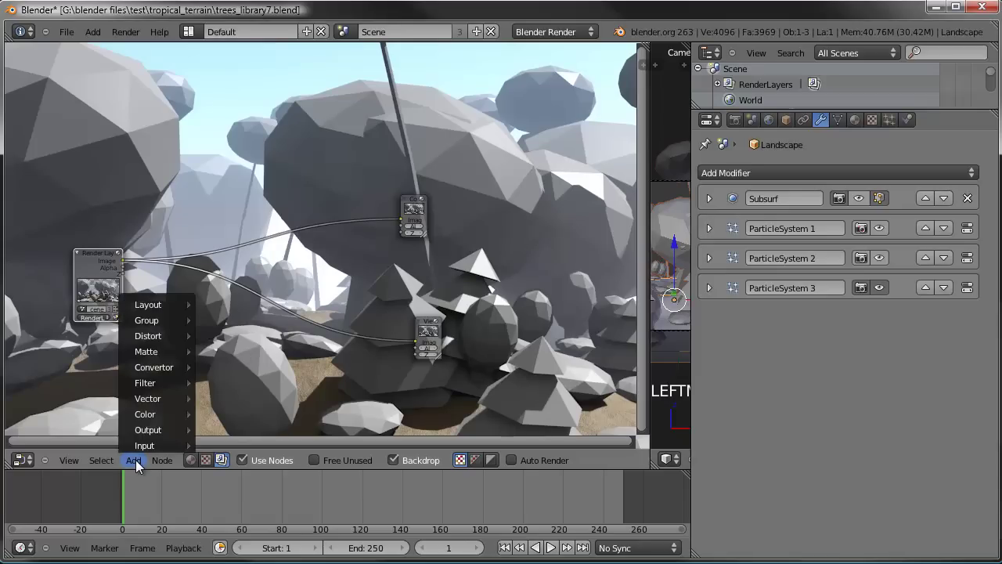
mouse_move(172, 381)
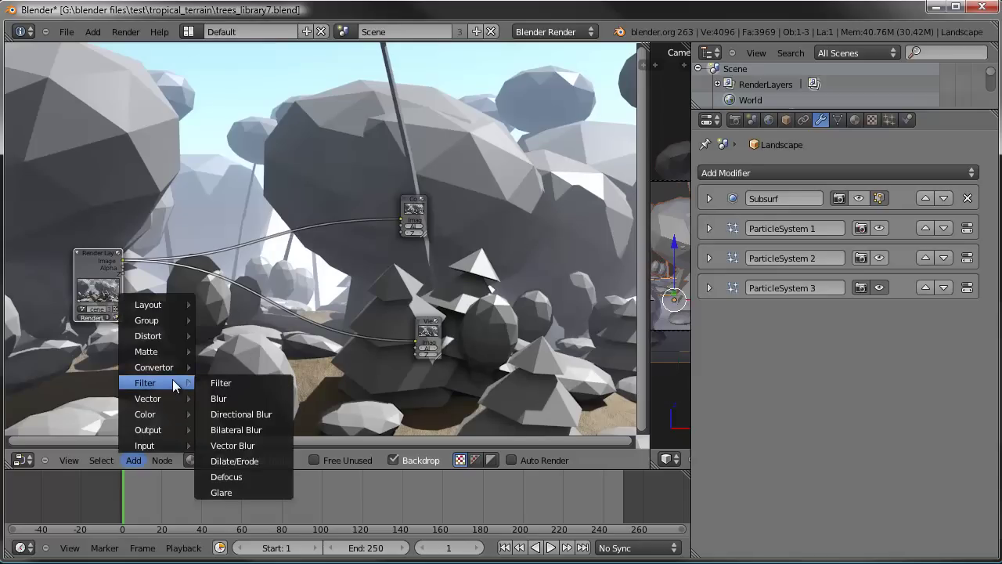
left_click(227, 477)
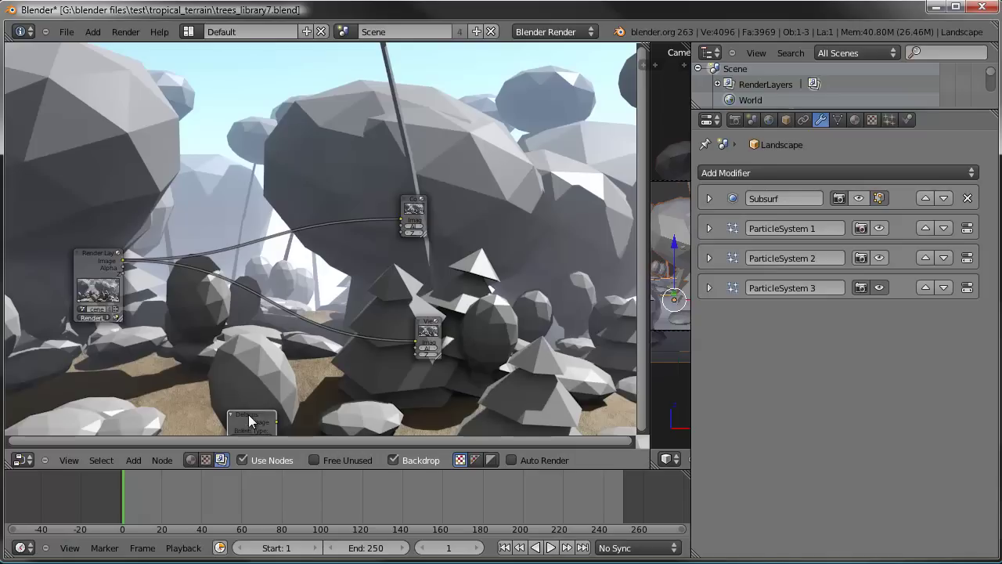
left_click(250, 253)
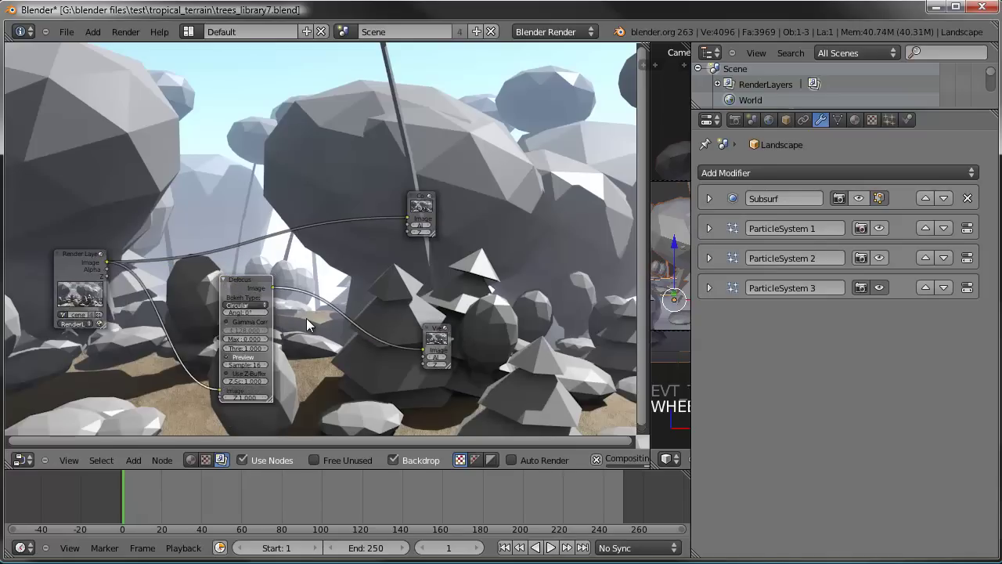
- Connect the Render Layers Z output to the Defocus node's Z input
scroll(306, 318, "up", 2)
middle_click_drag(307, 318, 379, 337)
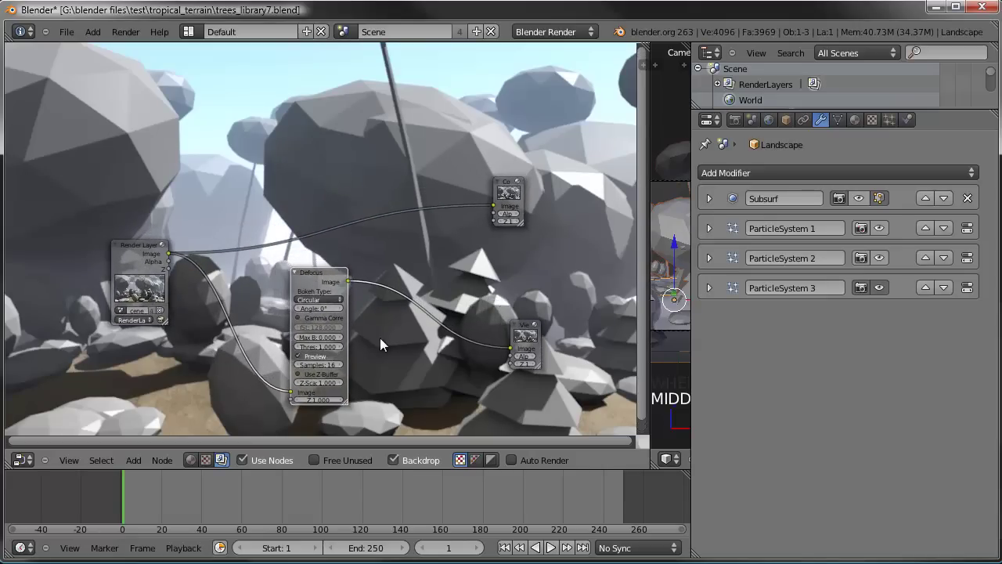
scroll(380, 337, "up", 2)
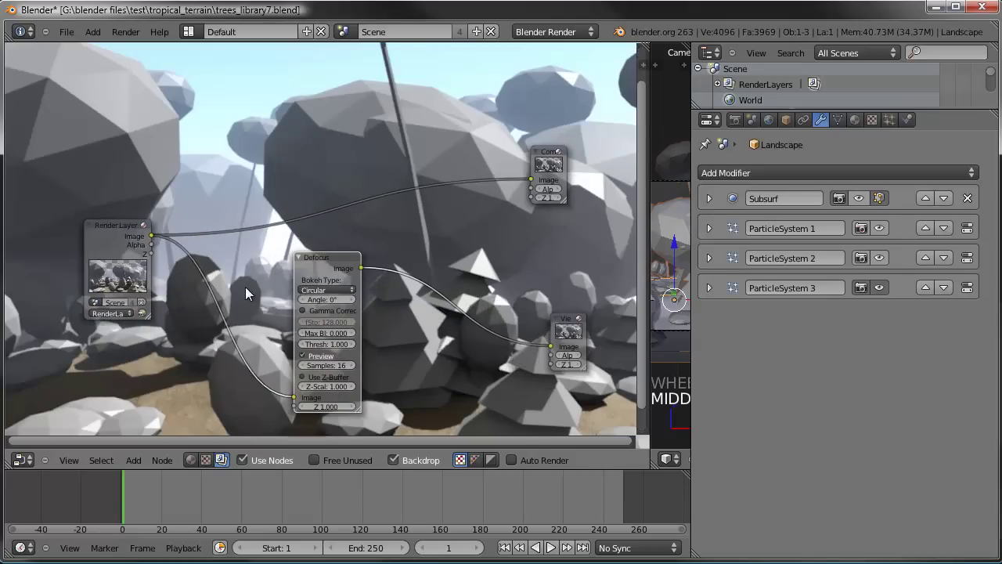
left_click_drag(107, 229, 62, 248)
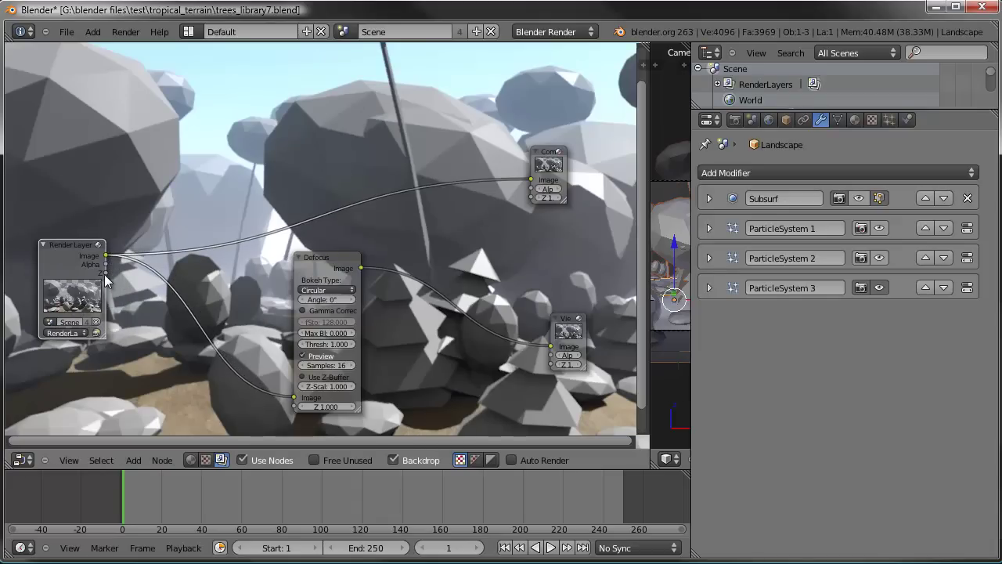
left_click_drag(105, 273, 136, 296)
left_click_drag(158, 346, 295, 406)
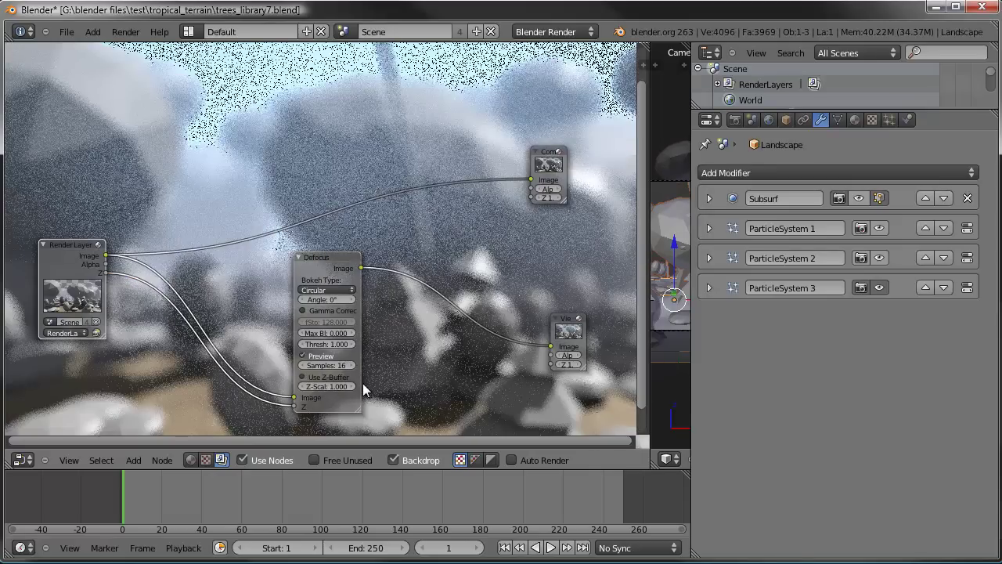
- Turn off the Defocus Preview option and set its bokeh type to Octagonal
mouse_move(404, 194)
middle_mouse_down()
mouse_move(381, 332)
mouse_move(421, 254)
mouse_move(415, 189)
middle_mouse_up()
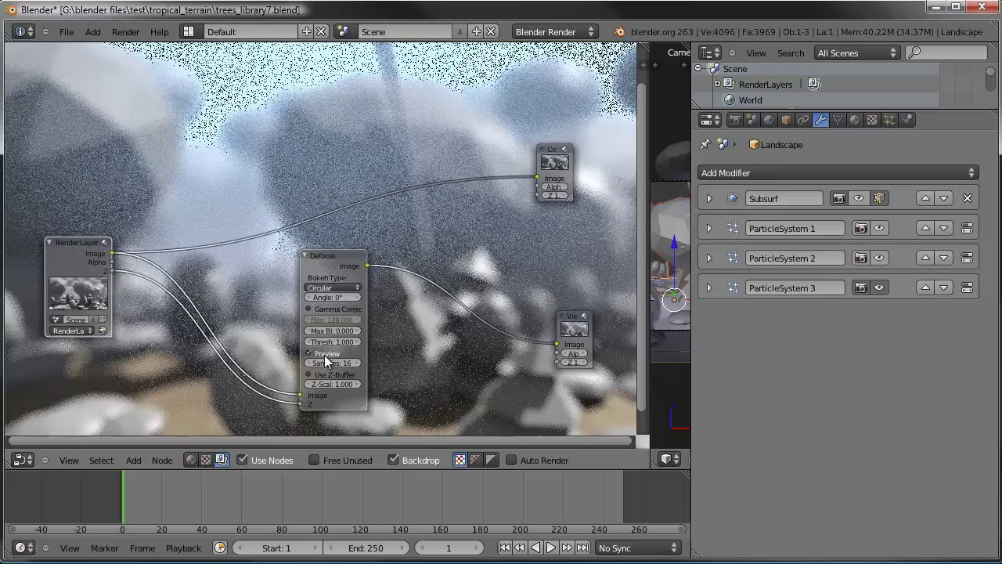
left_click(322, 355)
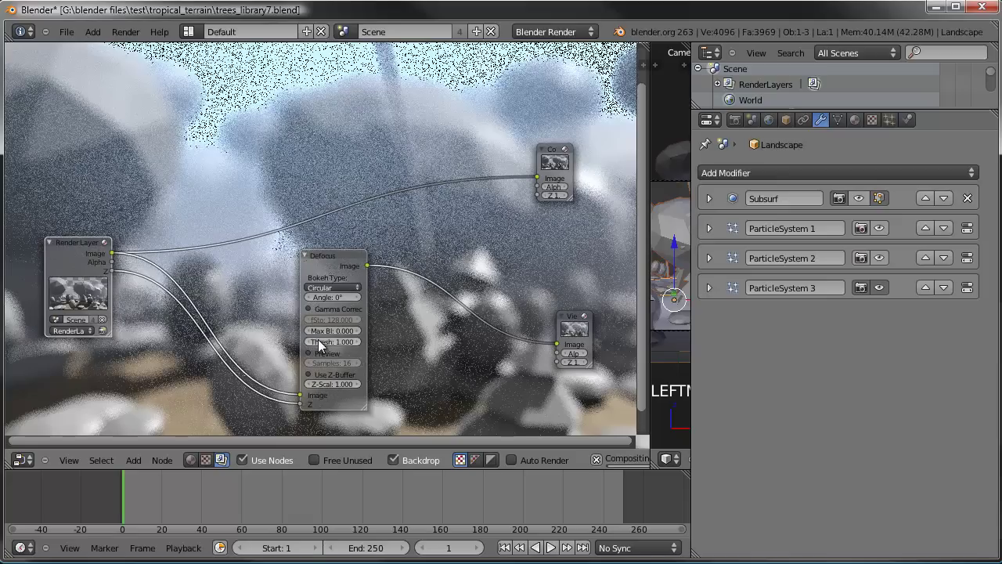
left_click(345, 288)
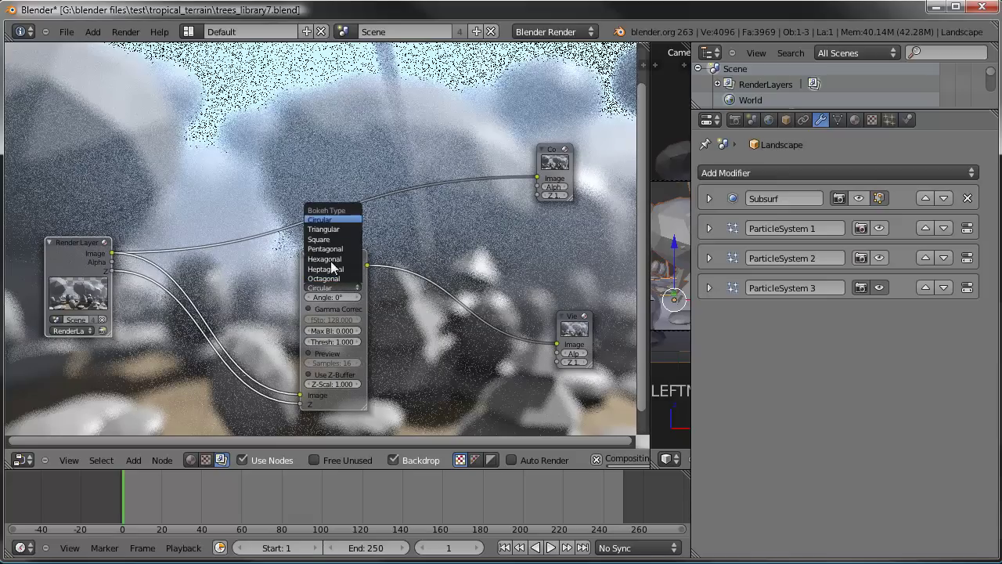
left_click(333, 278)
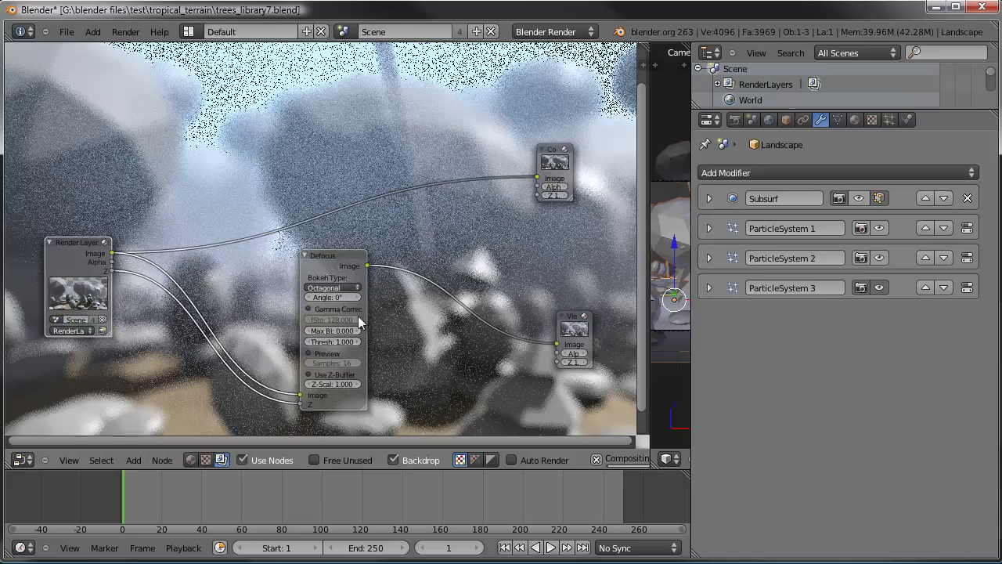
scroll(384, 347, "up", 1)
middle_click_drag(385, 347, 394, 293)
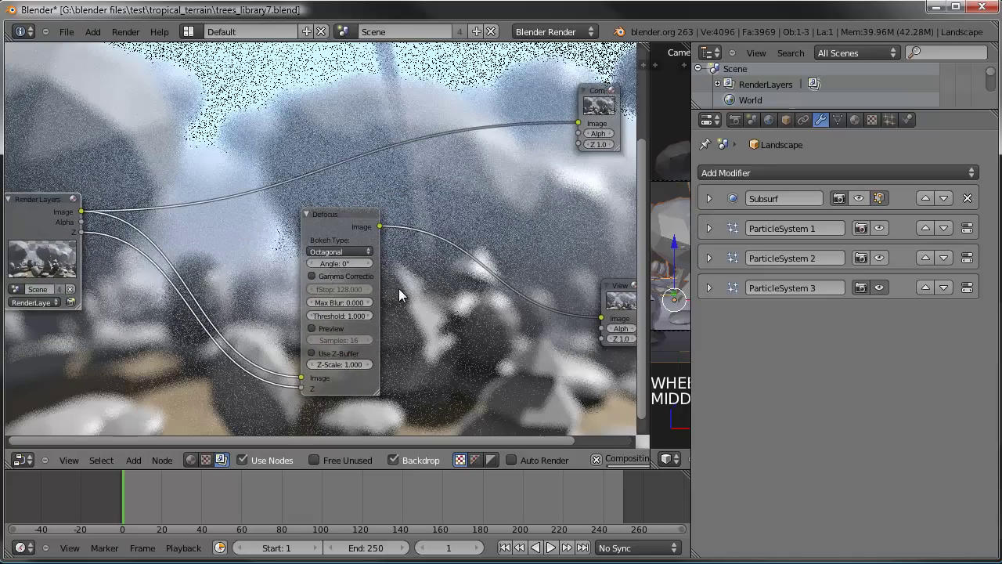
- Turn on Use Z-Buffer in the Defocus node and set fStop to 20, then drag it lower
left_click(314, 354)
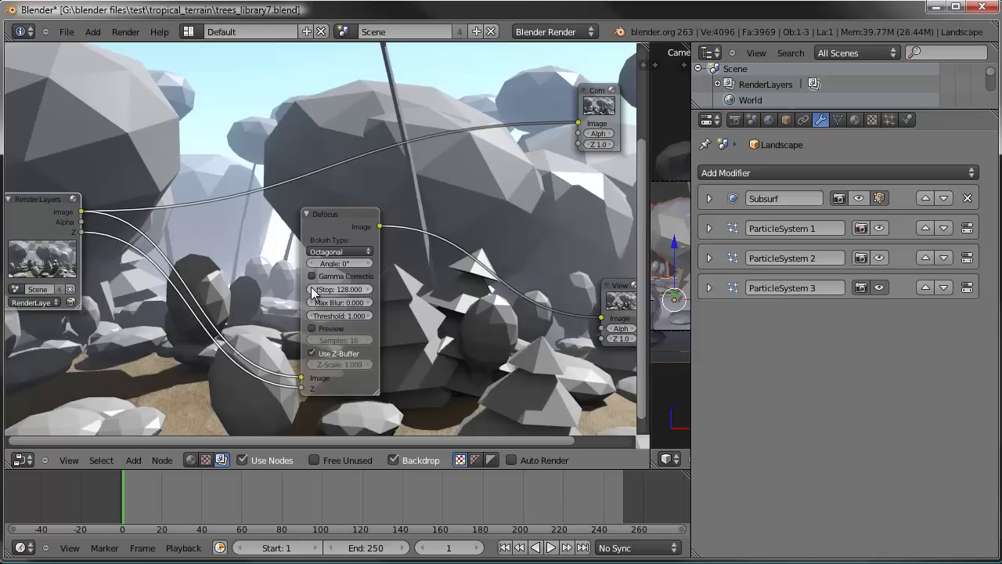
left_click(364, 287)
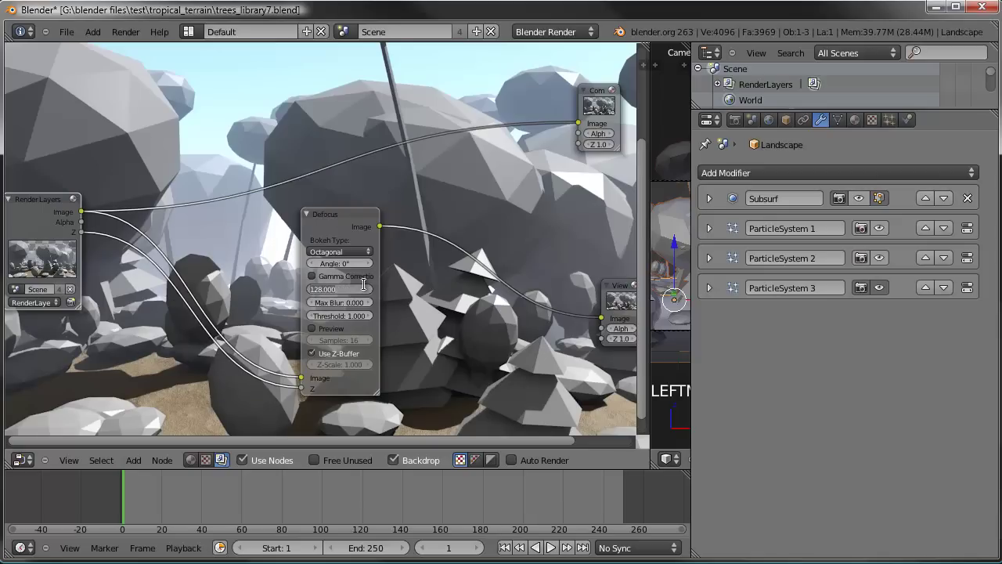
type("20")
key("Return")
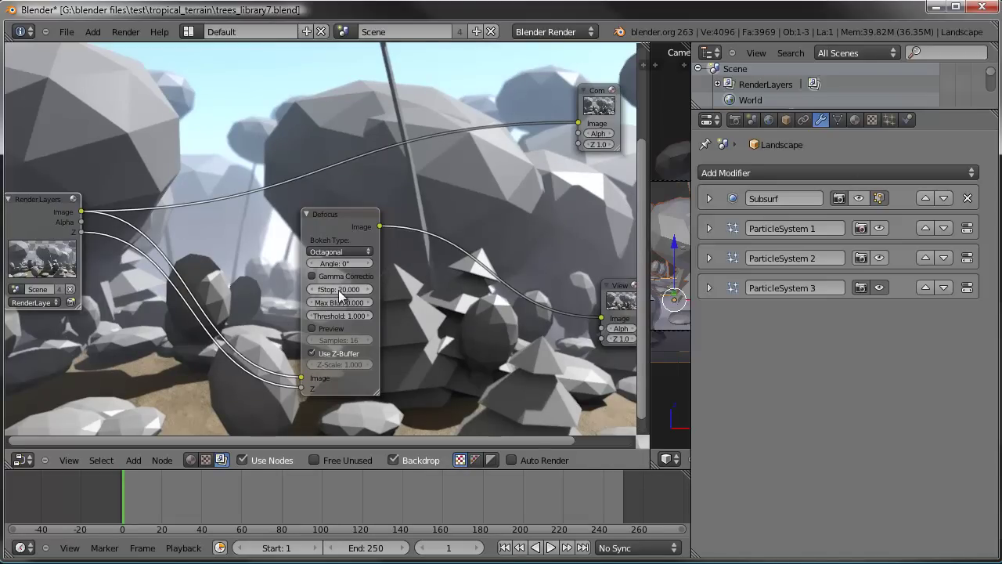
middle_click_drag(267, 275, 261, 280)
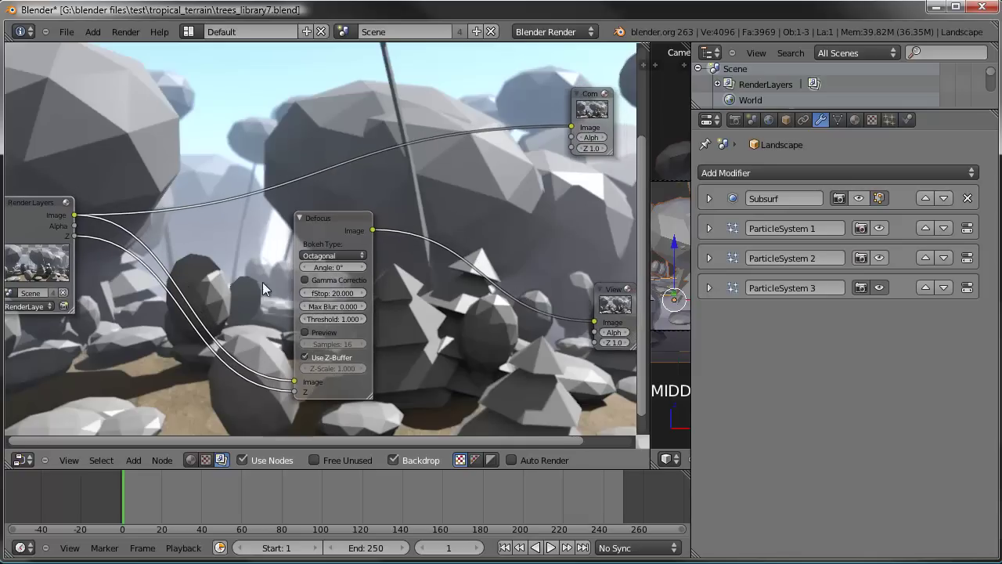
left_click_drag(332, 293, 216, 295)
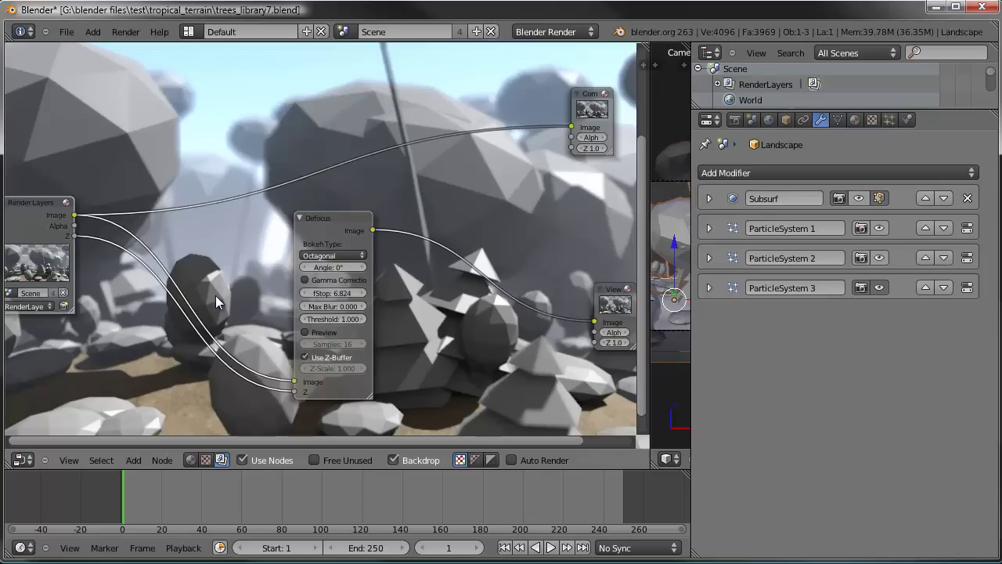
scroll(192, 300, "down", 3)
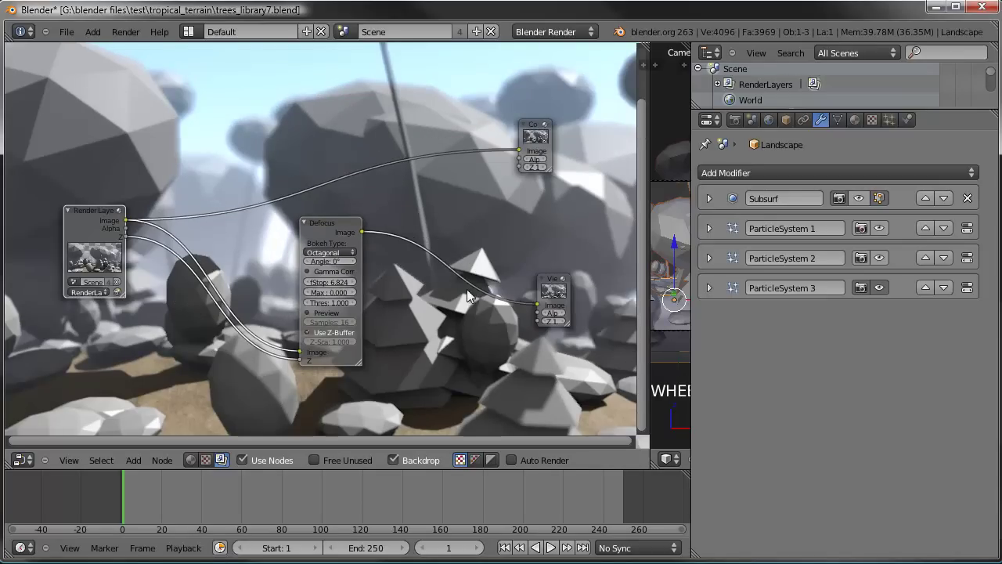
- Restore the node editor's header and make the editor taller, re-centring the node tree
left_click_drag(438, 444, 438, 473)
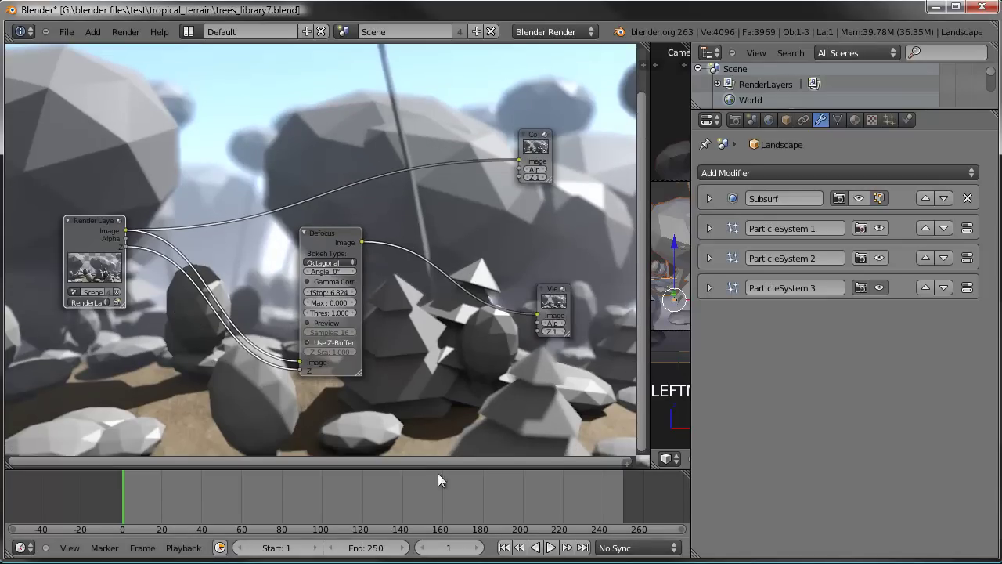
left_click(627, 462)
left_click_drag(602, 468, 602, 496)
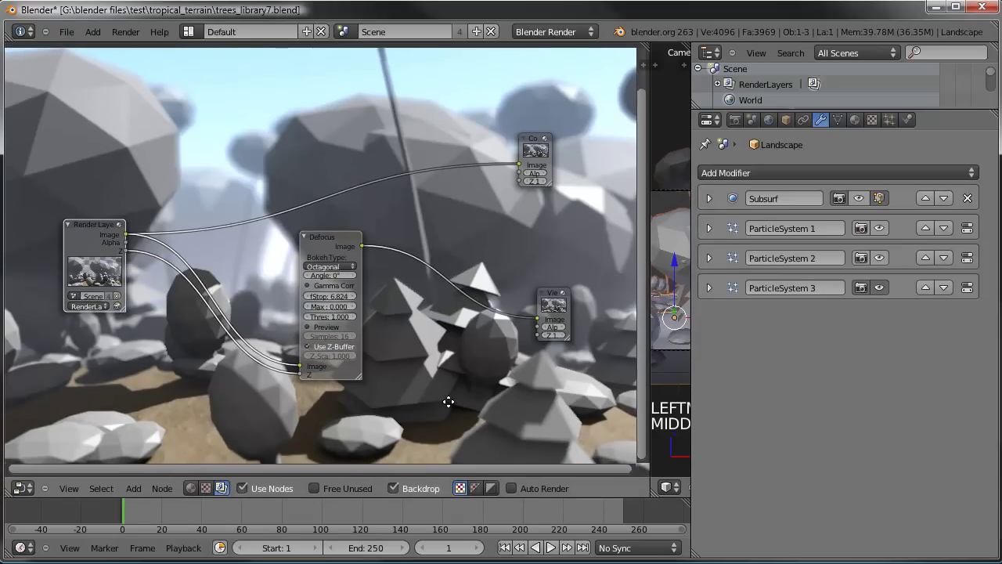
mouse_move(447, 402)
middle_mouse_down()
mouse_move(477, 352)
mouse_move(443, 386)
middle_mouse_up()
middle_click_drag(421, 329, 407, 389)
- Set the Defocus fStop to 15, then change it to 17.5
left_click(345, 320)
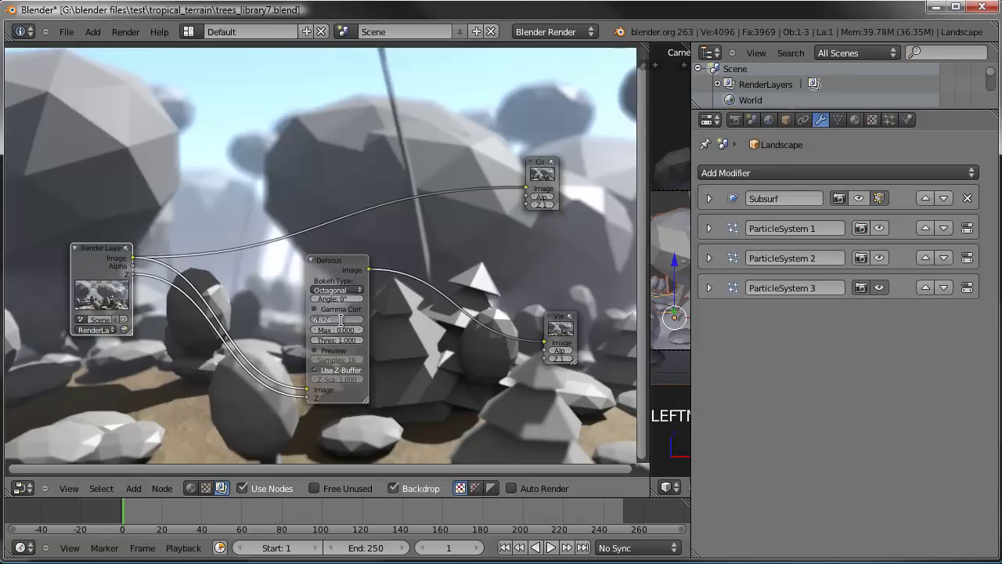
type("15")
key("Return")
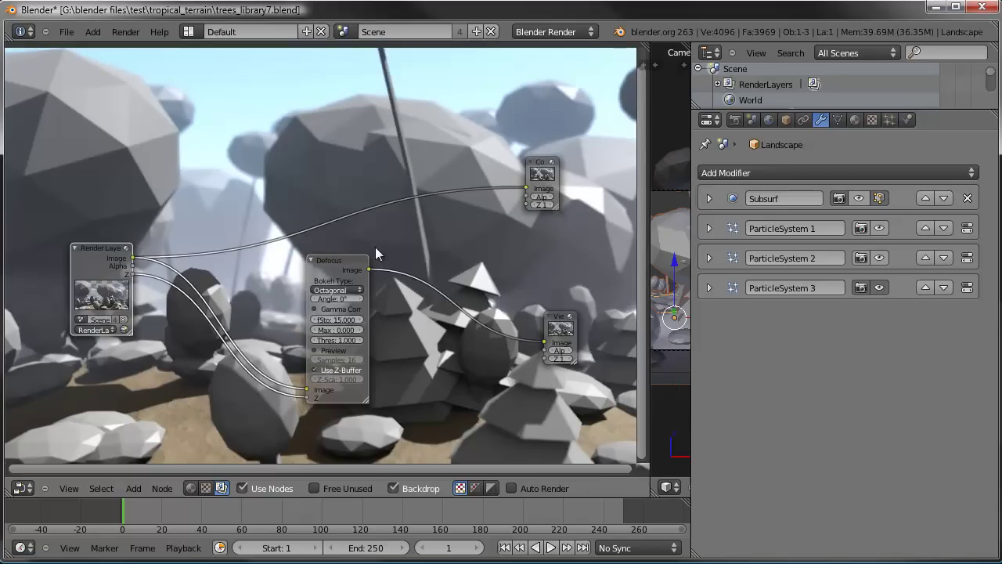
middle_click_drag(398, 236, 362, 200)
left_click(290, 287)
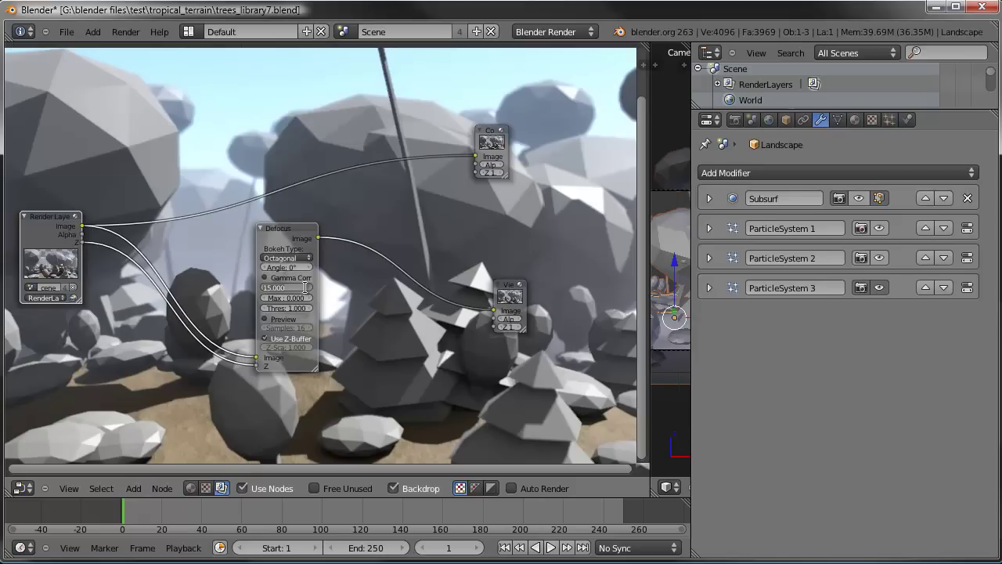
type("17.5")
key("Return")
- Re-centre the node tree and bring up the render result window with F11
middle_click_drag(417, 229, 436, 330)
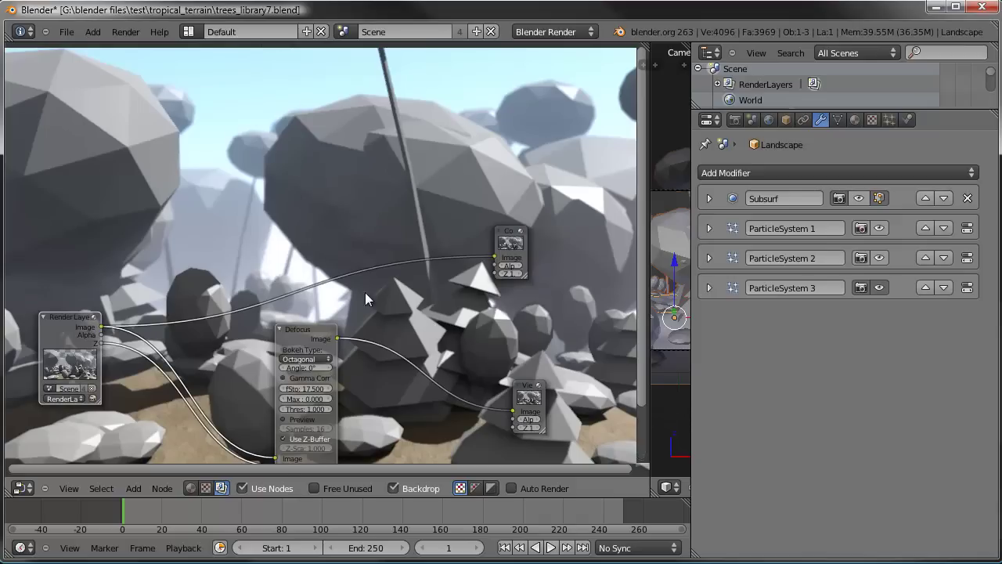
middle_click_drag(365, 292, 293, 169)
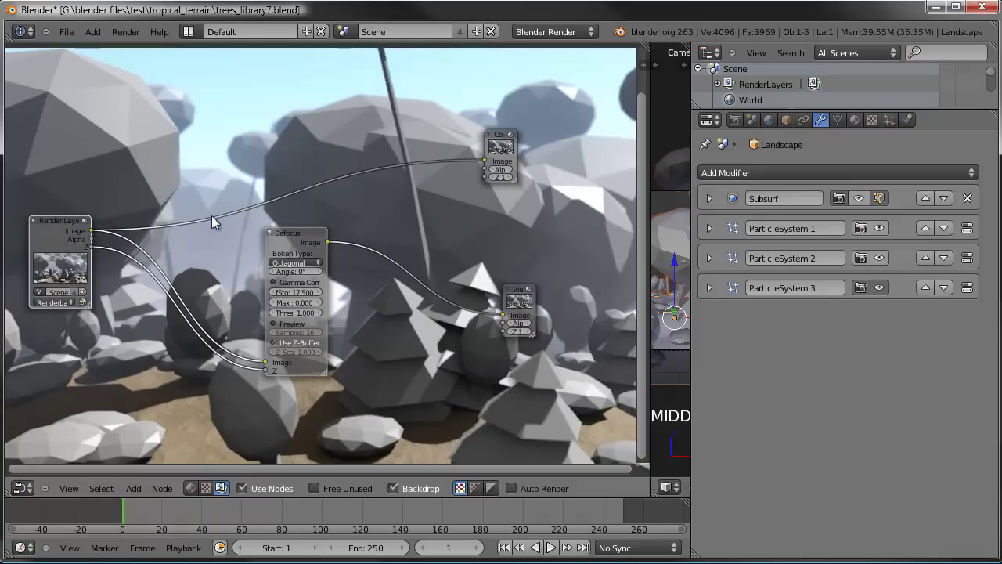
middle_click_drag(380, 332, 350, 268)
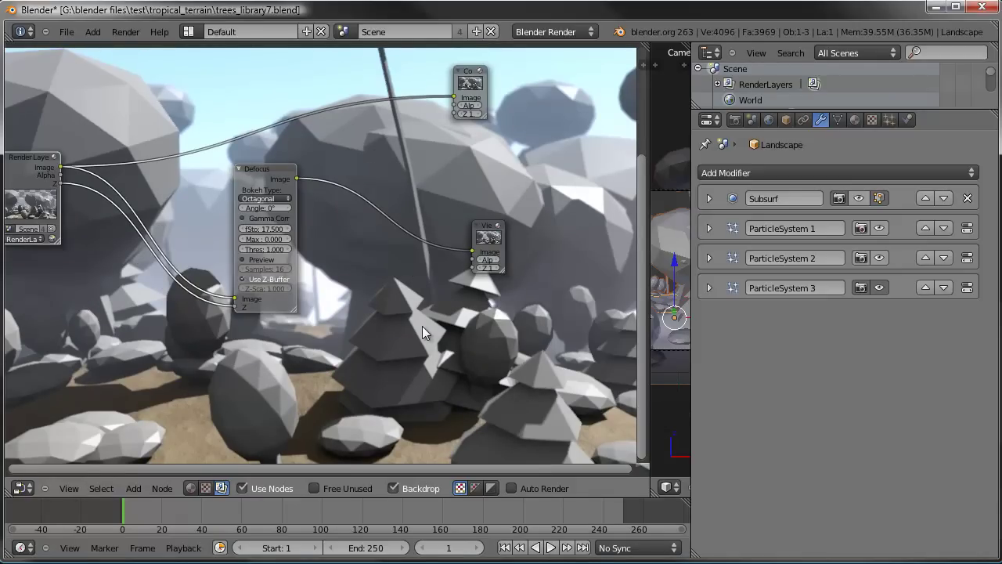
key("F11")
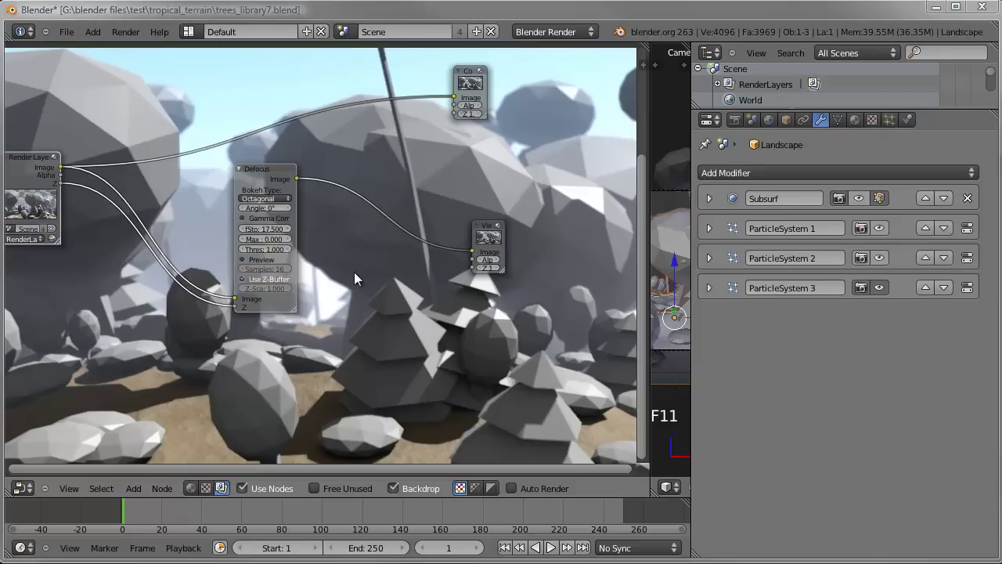
key("F11")
key("F11")
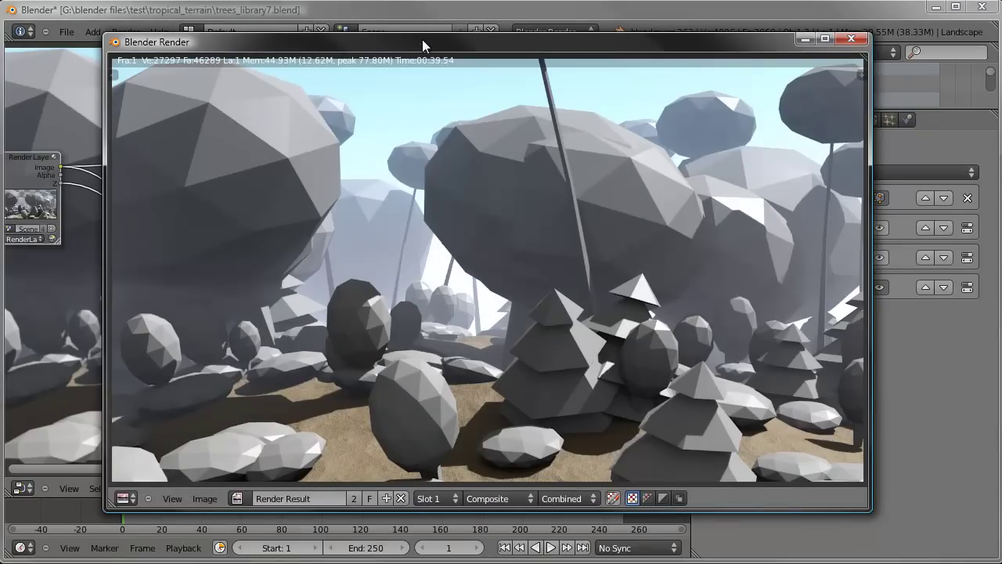
left_click_drag(431, 43, 427, 50)
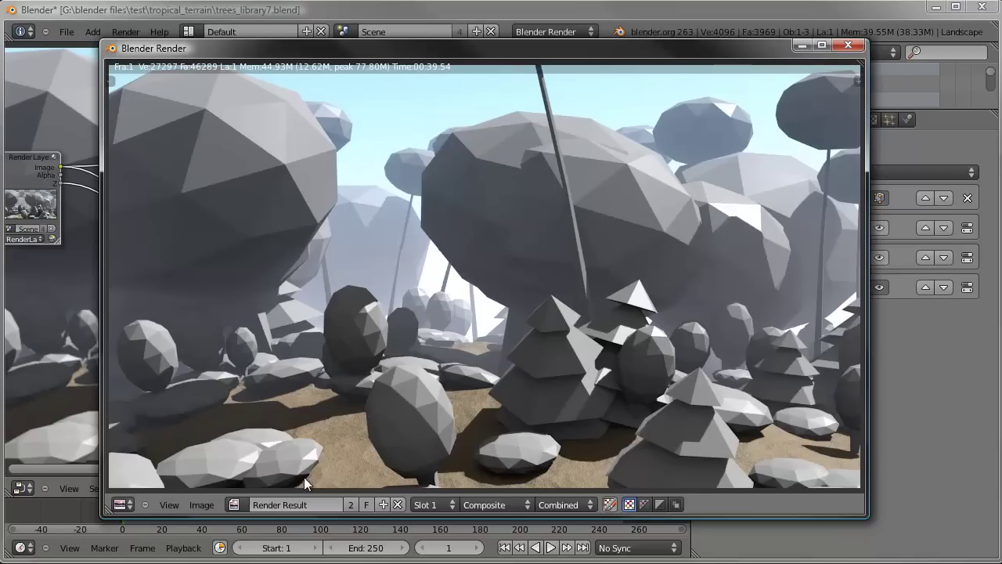
left_click(247, 511)
left_click(251, 352)
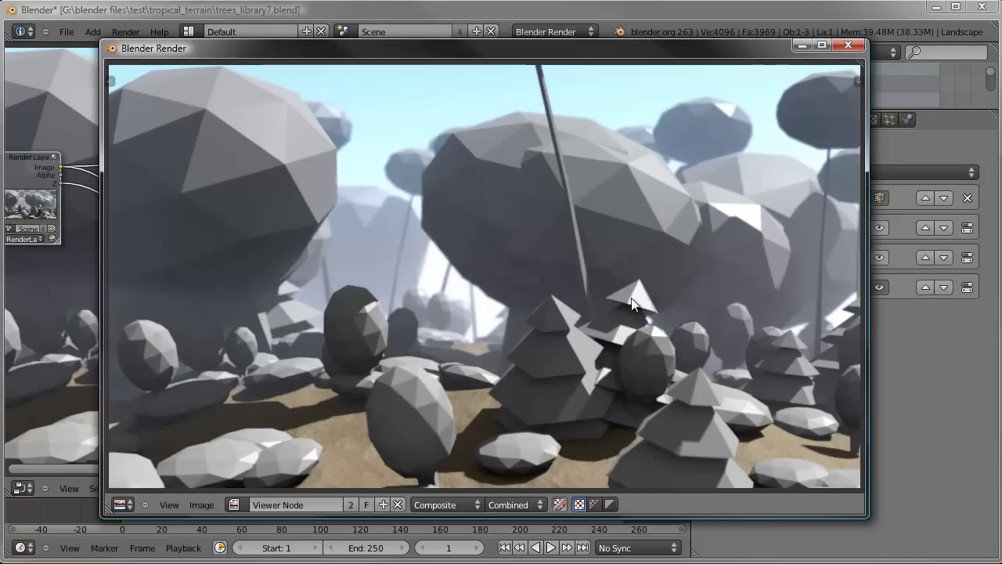
left_click(801, 46)
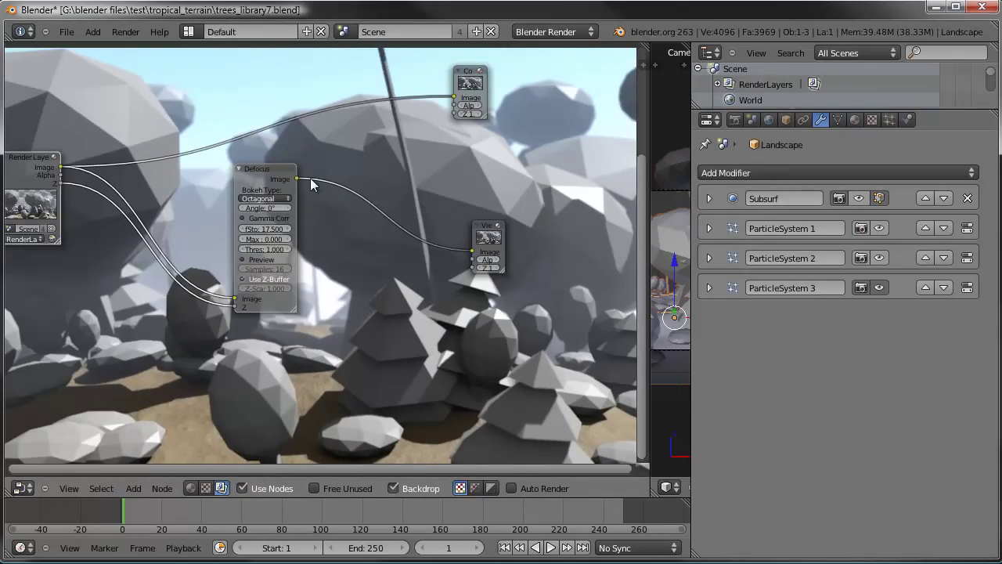
- Link the Defocus image to the Composite input, enlarge the Composite and Viewer previews, and widen the camera view
left_click(258, 168)
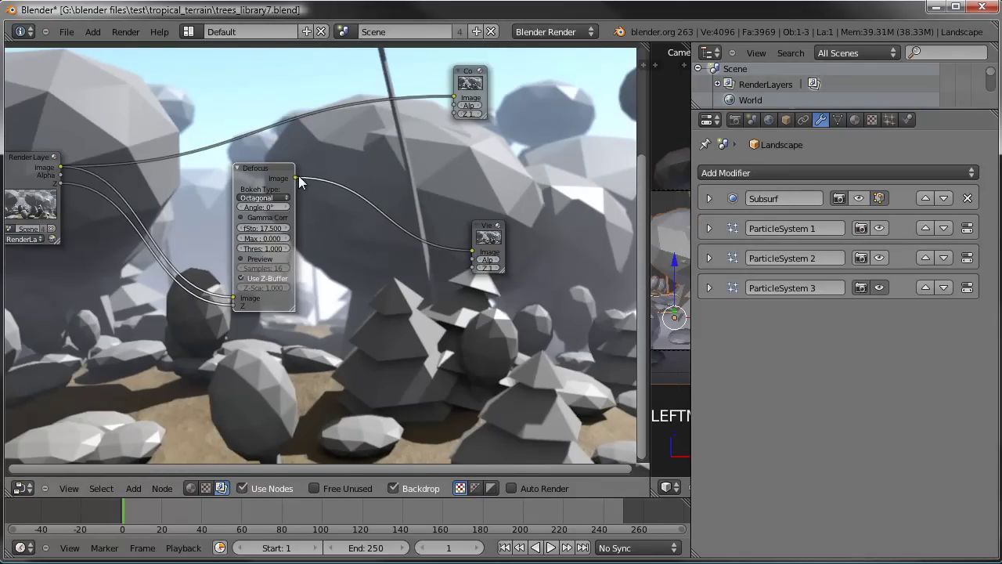
left_click_drag(297, 177, 587, 176)
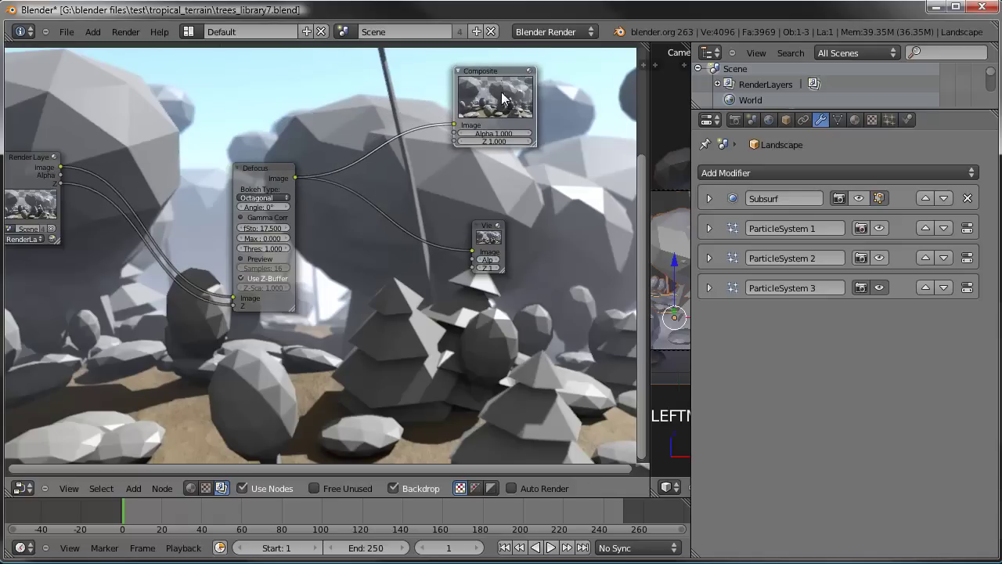
left_click(486, 232)
left_click_drag(506, 273, 566, 312)
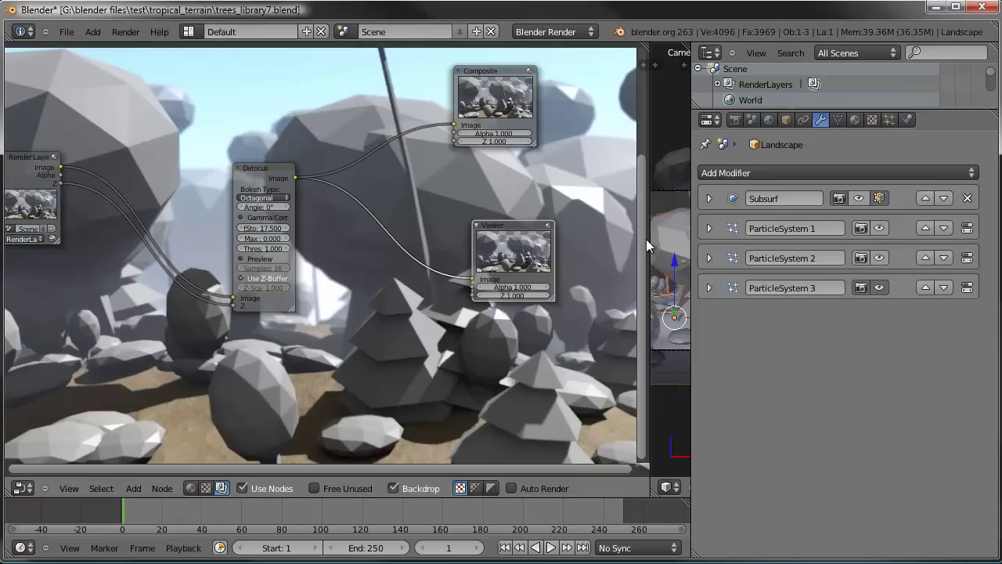
left_click_drag(648, 239, 126, 203)
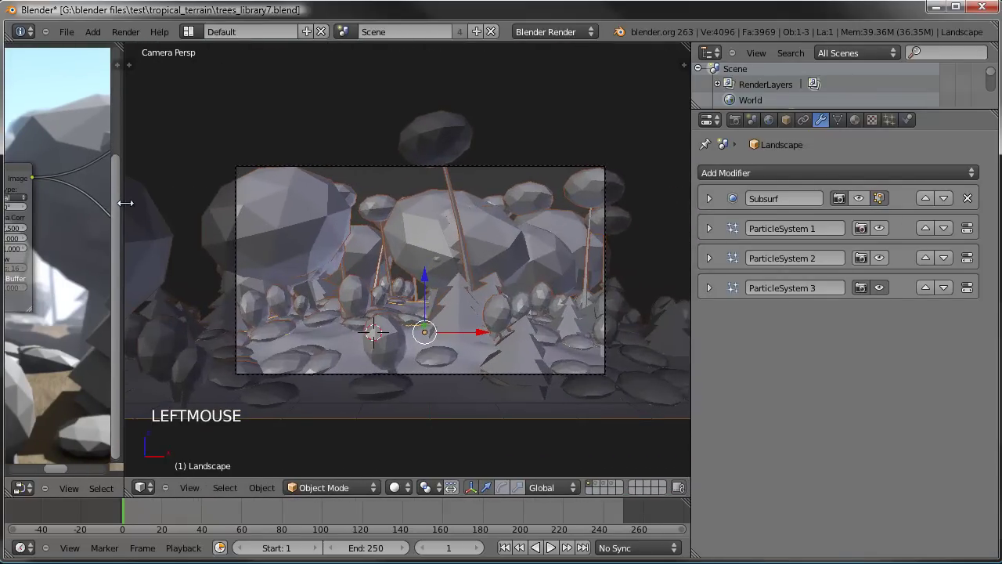
- Save the blend file and enable viewport display for the particle systems
left_click(65, 31)
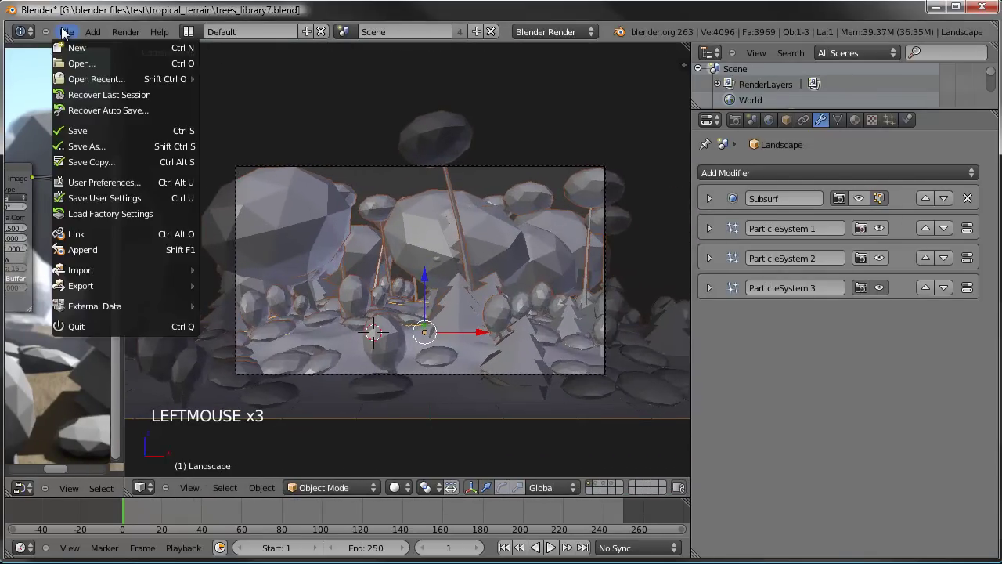
left_click(94, 131)
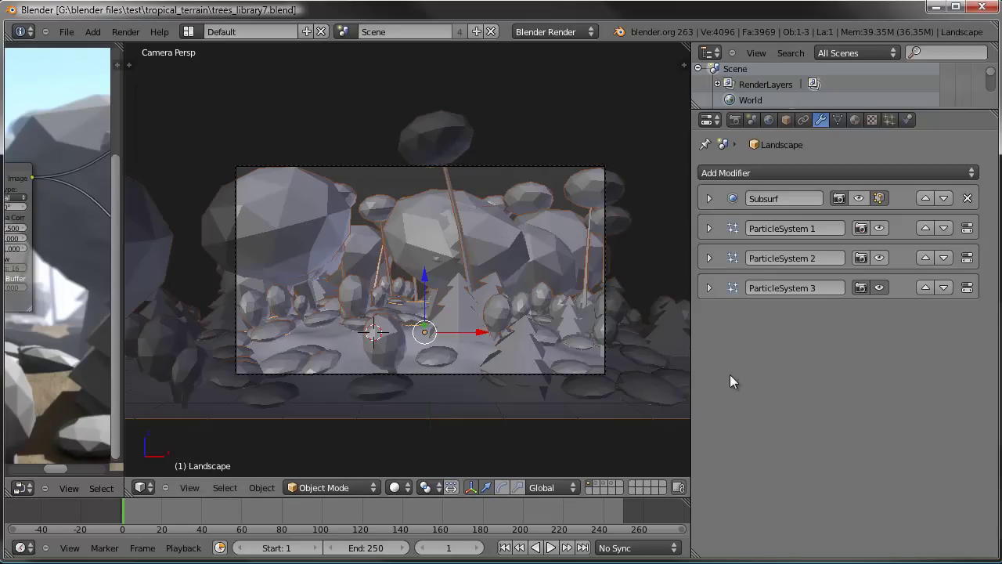
left_click(861, 257)
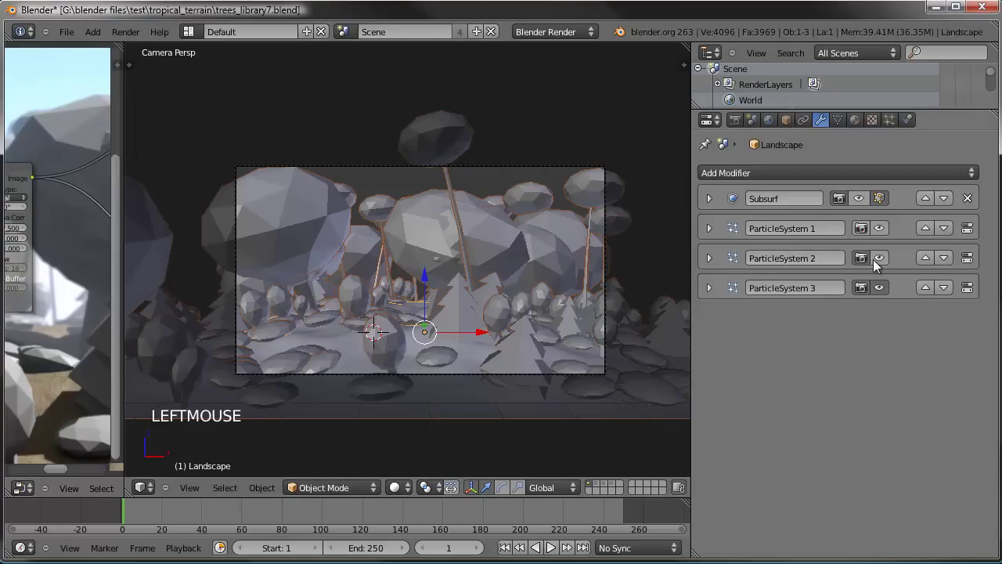
left_click_drag(874, 257, 877, 228)
left_click(861, 228)
left_click(862, 228)
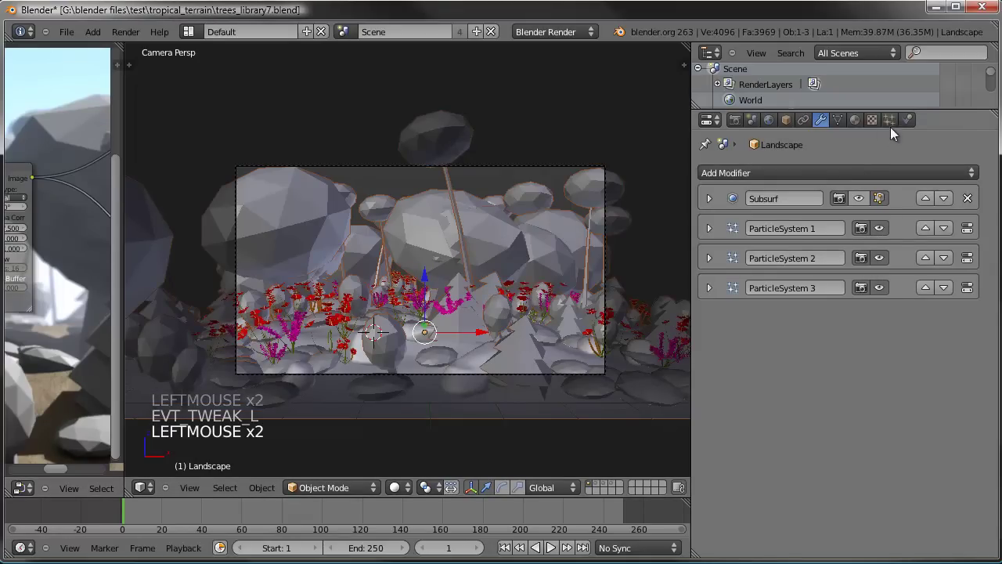
- Switch to the tree models layer and give palm_lo the high-detail palm mesh
left_click(612, 485)
middle_click_drag(469, 282, 531, 188)
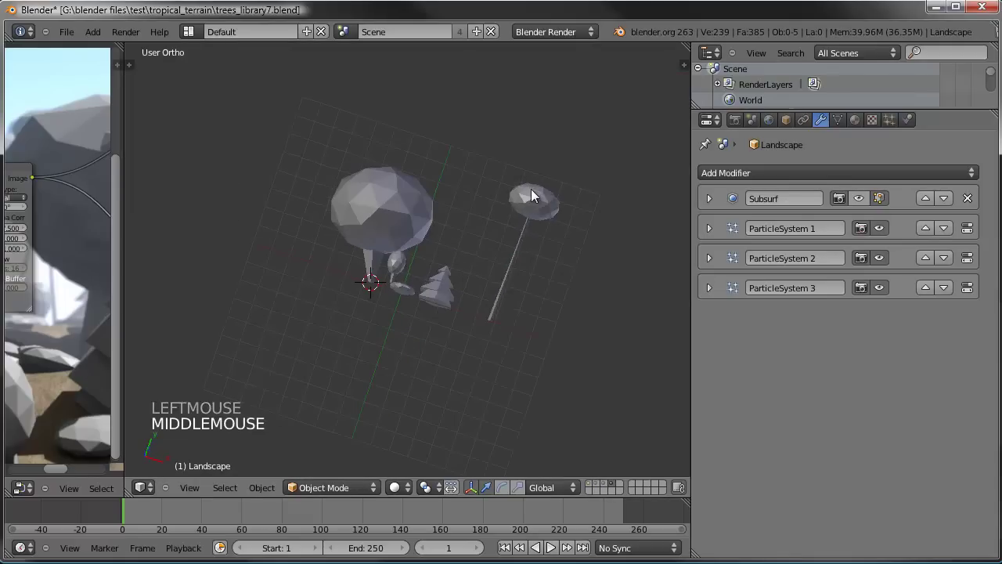
right_click(531, 188)
left_click(726, 172)
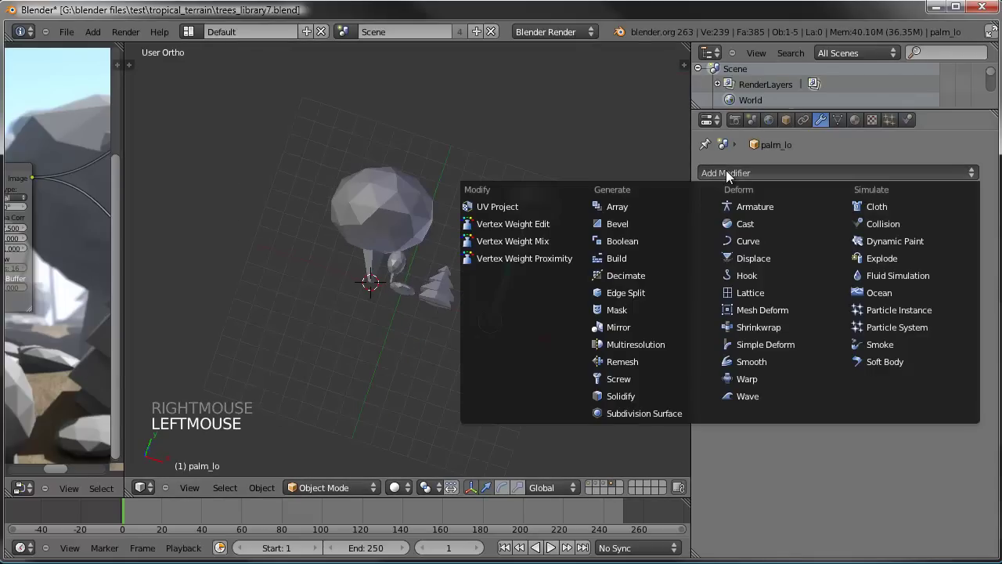
left_click(838, 119)
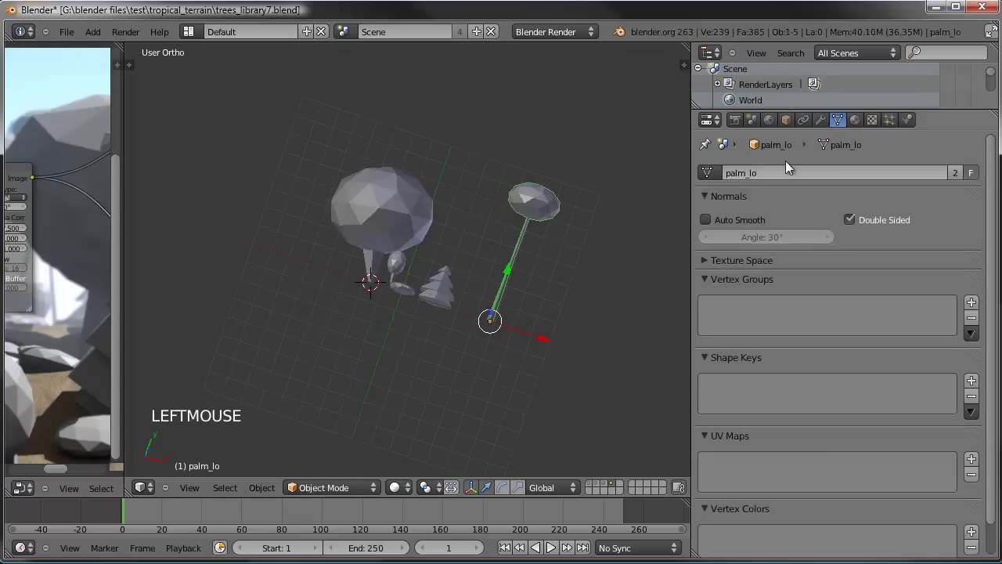
left_click(708, 170)
left_click(736, 307)
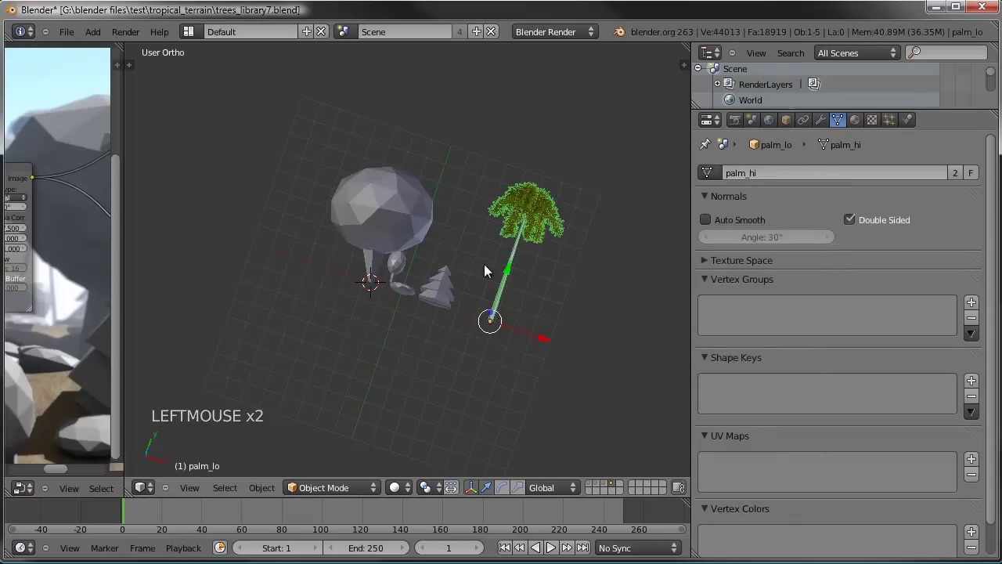
- Swap the fern, grass and bush objects to their detailed meshes (fern_hi, grass_hi, bush)
right_click(538, 278)
left_click(707, 172)
left_click(732, 210)
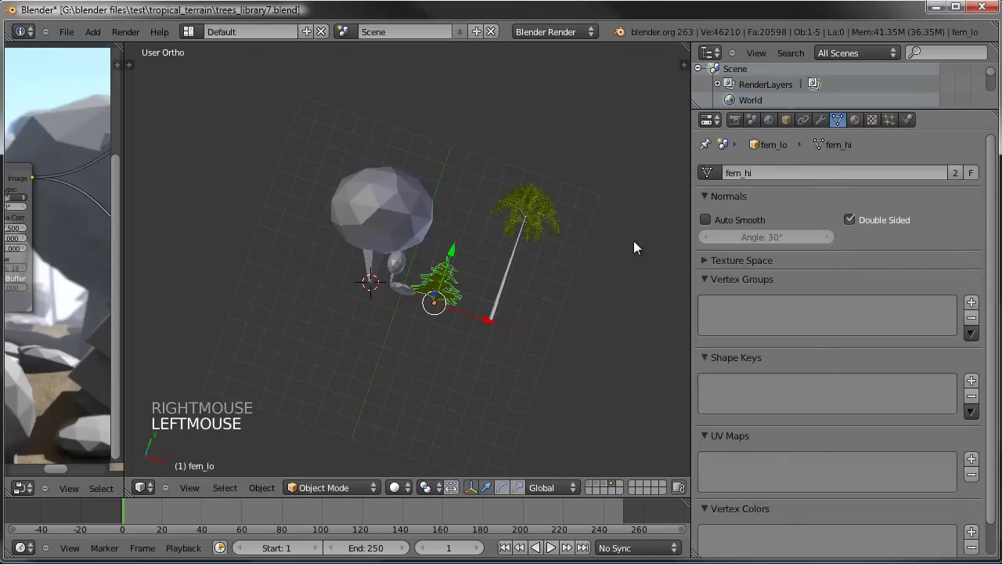
right_click(399, 292)
left_click(707, 173)
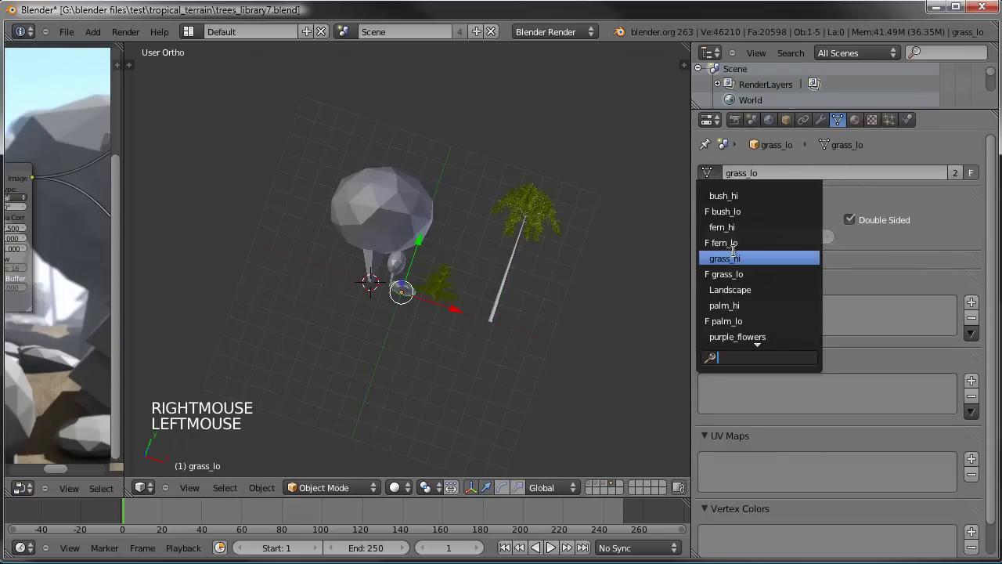
left_click(732, 255)
right_click(411, 273)
left_click(707, 172)
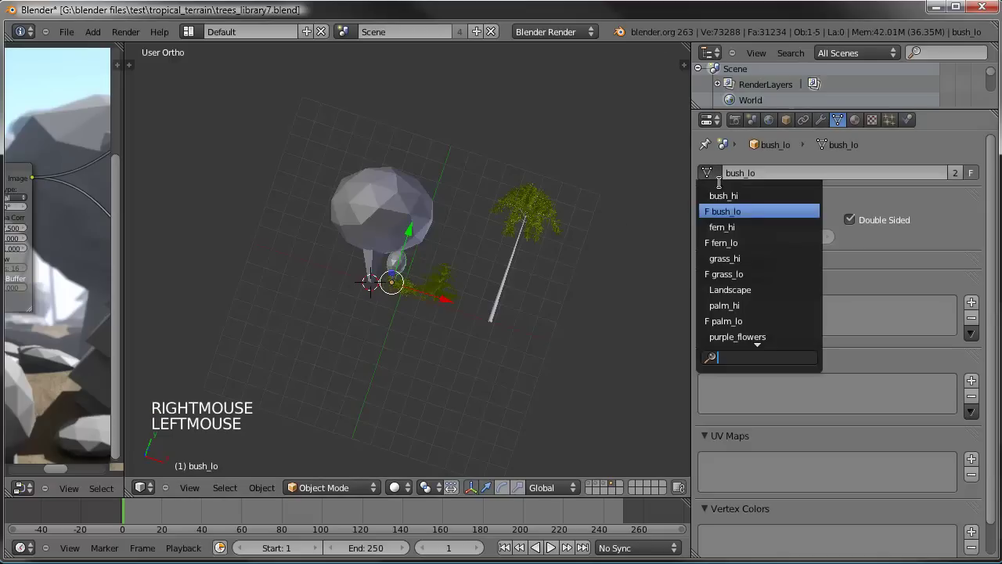
left_click(728, 227)
- Give the tree object the tree_hi mesh and look through the scene camera
right_click(399, 205)
left_click(707, 172)
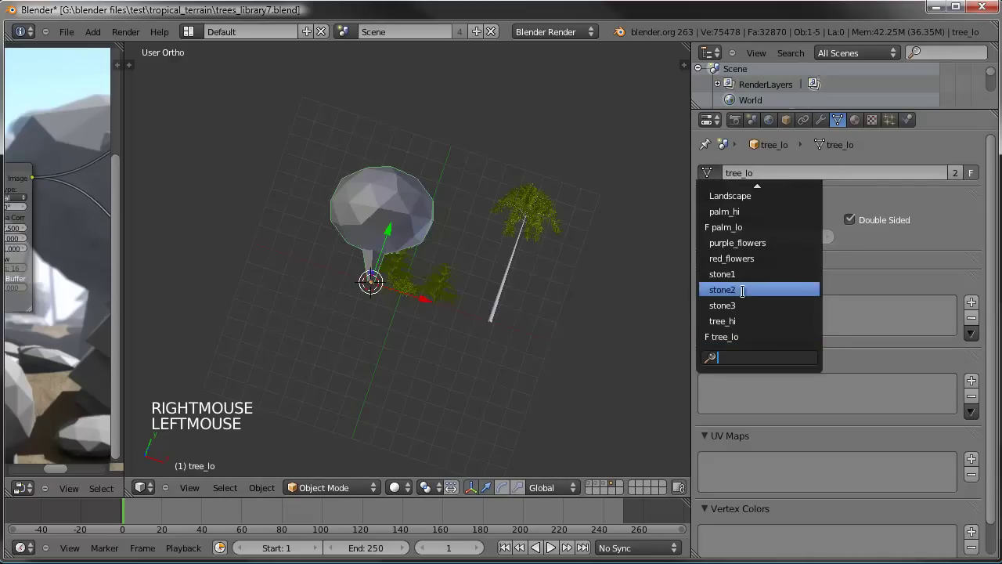
left_click(743, 323)
middle_click_drag(373, 292, 461, 352)
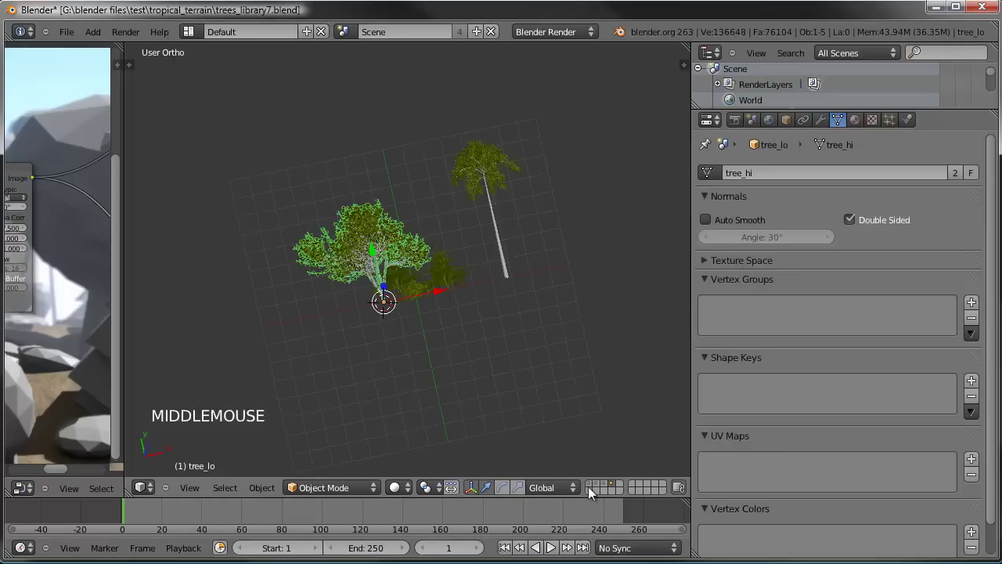
key("KP_0")
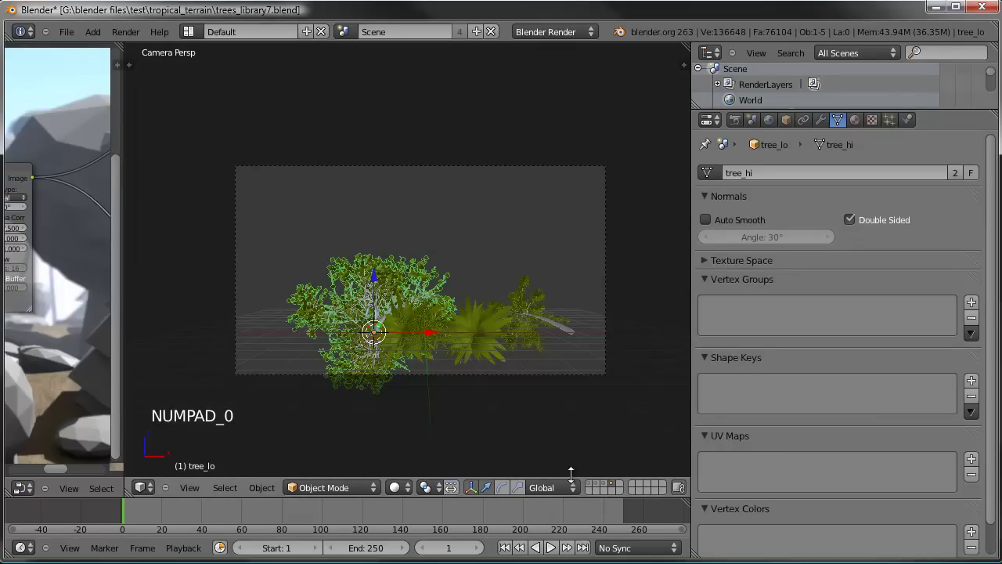
- Show the full jungle scene layer, save the file, and render the camera view with F12
left_click(592, 484)
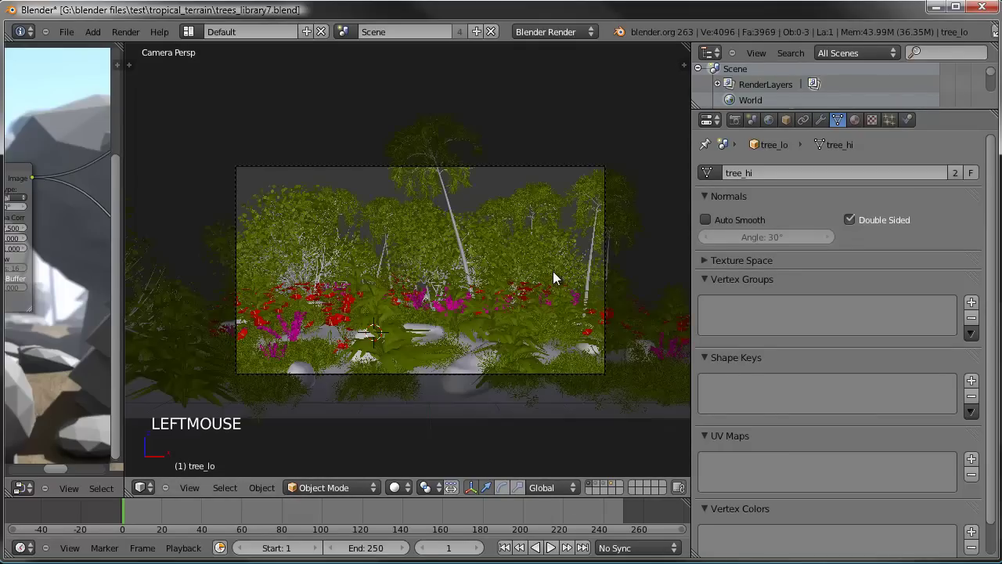
left_click(66, 32)
left_click(67, 32)
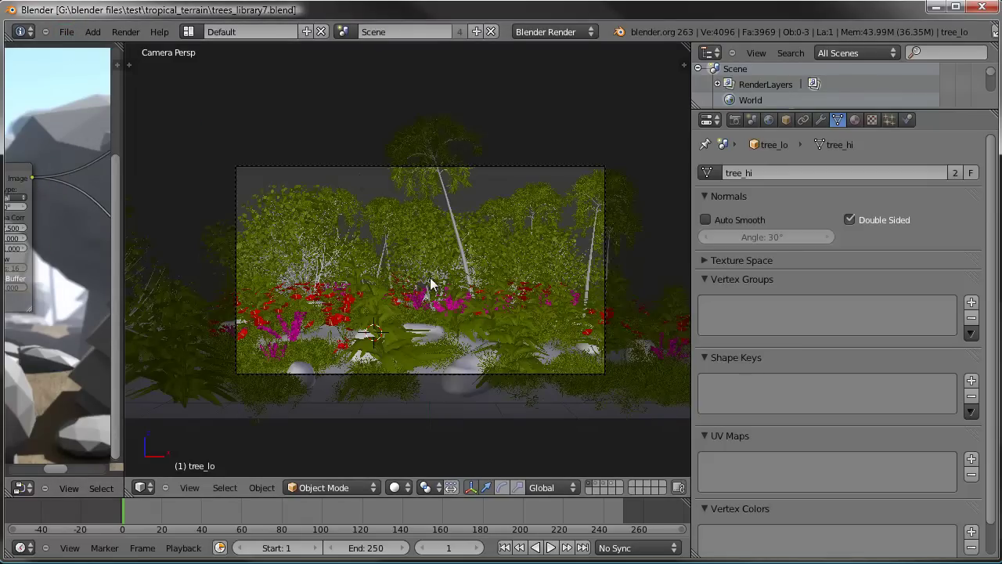
key("F12")
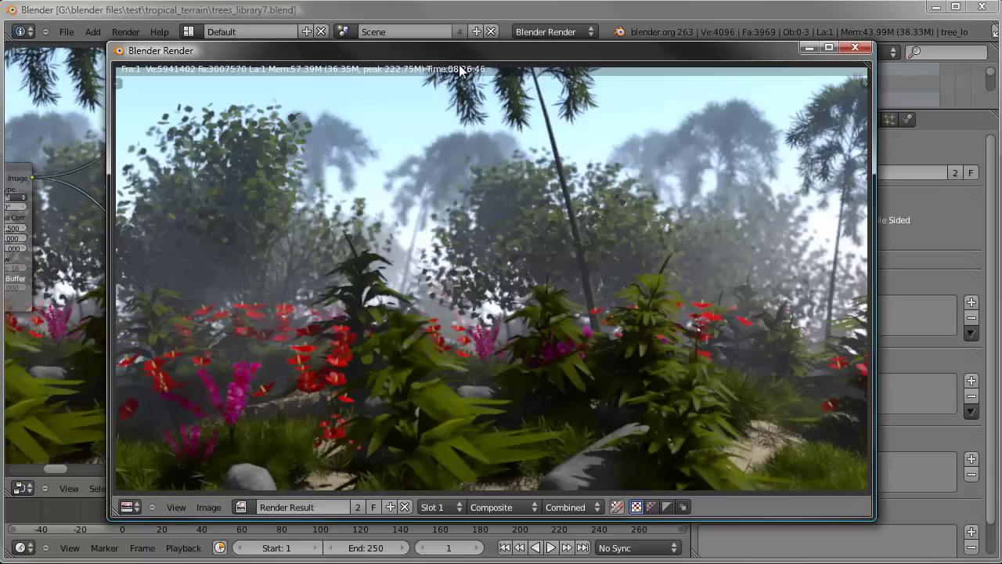
- Move the finished render window aside to inspect it, then close it with Esc
left_click_drag(448, 57, 467, 61)
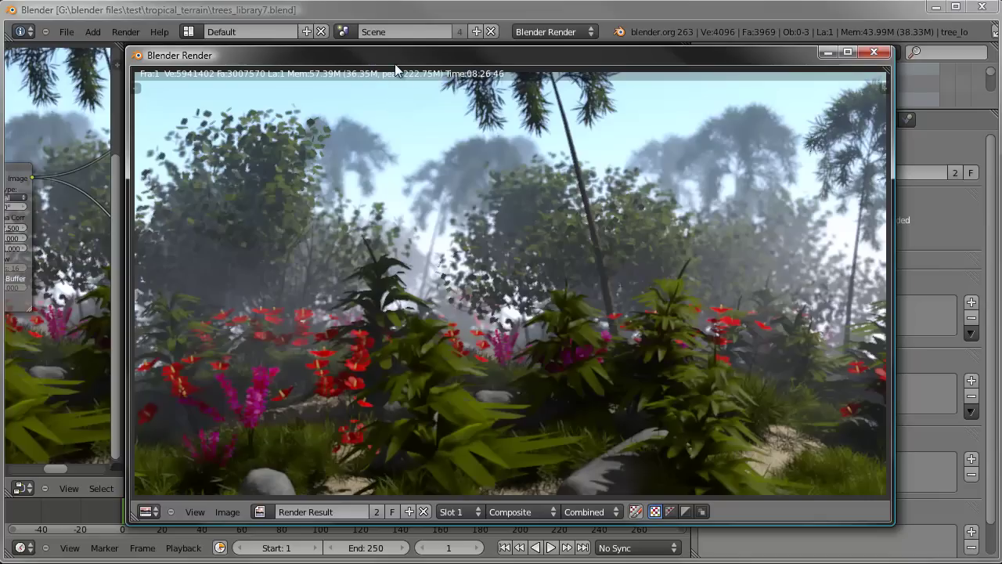
left_click_drag(396, 65, 434, 66)
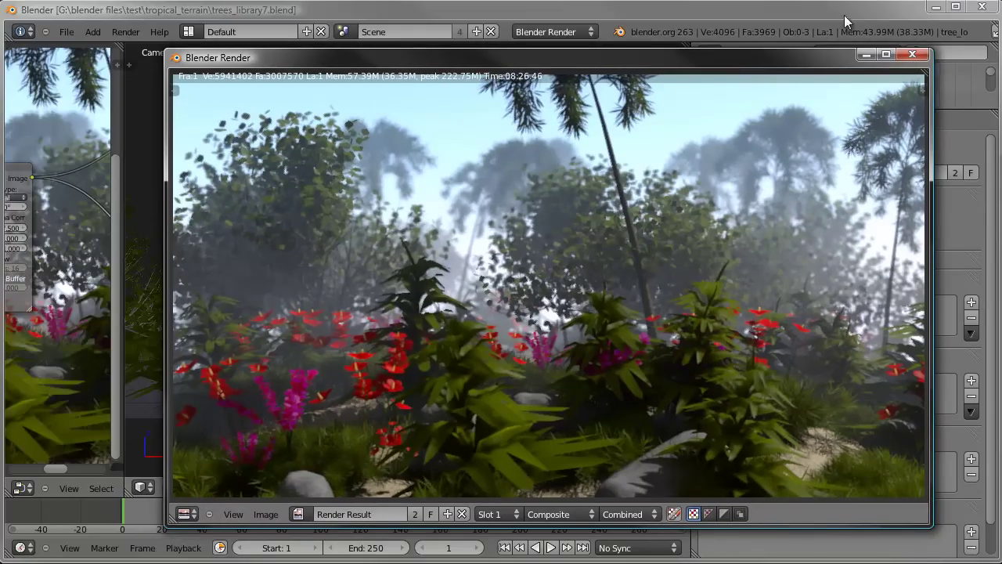
key("Escape")
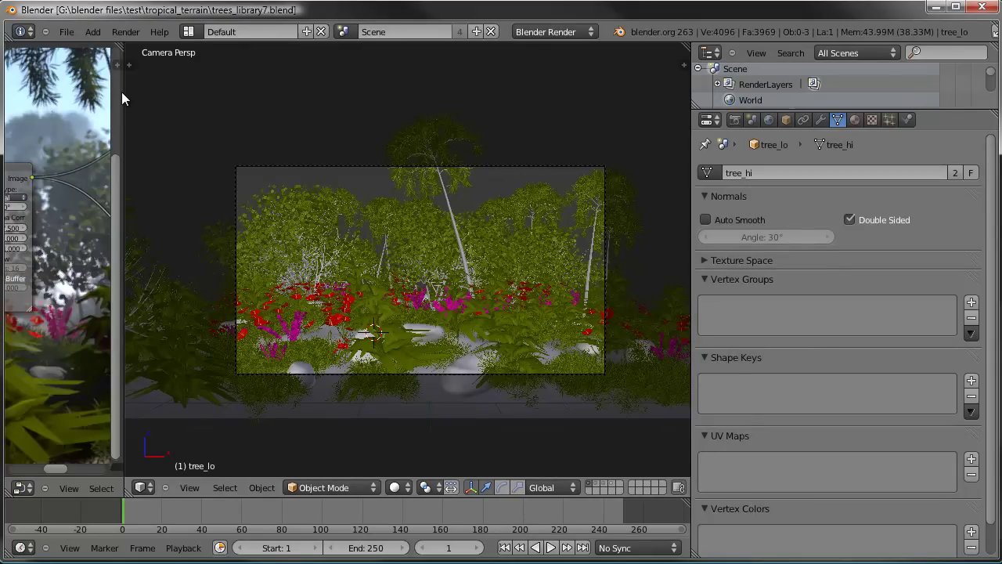
- Show only the rocks and flowers layer and widen the compositor node editor
left_click(145, 94)
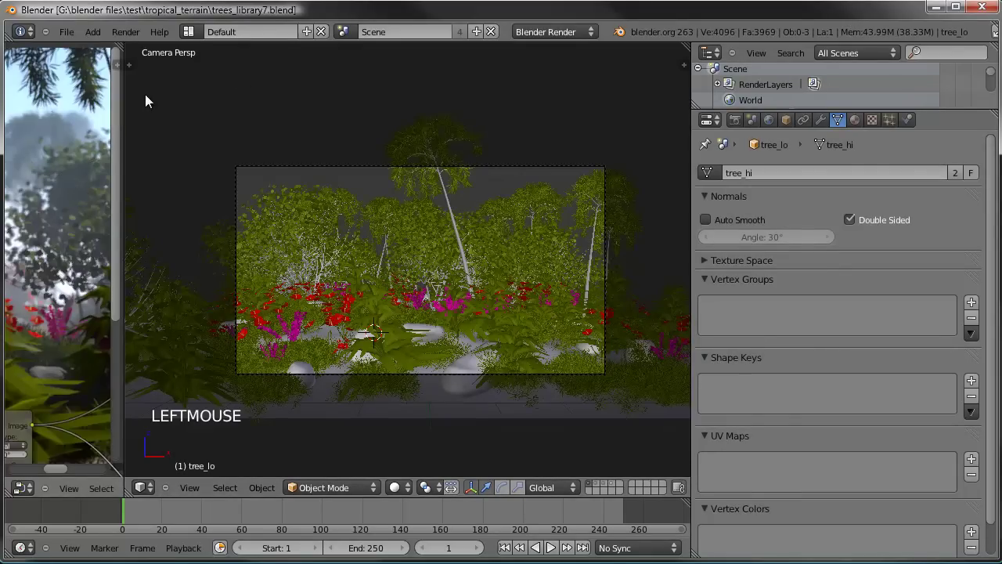
left_click(526, 489)
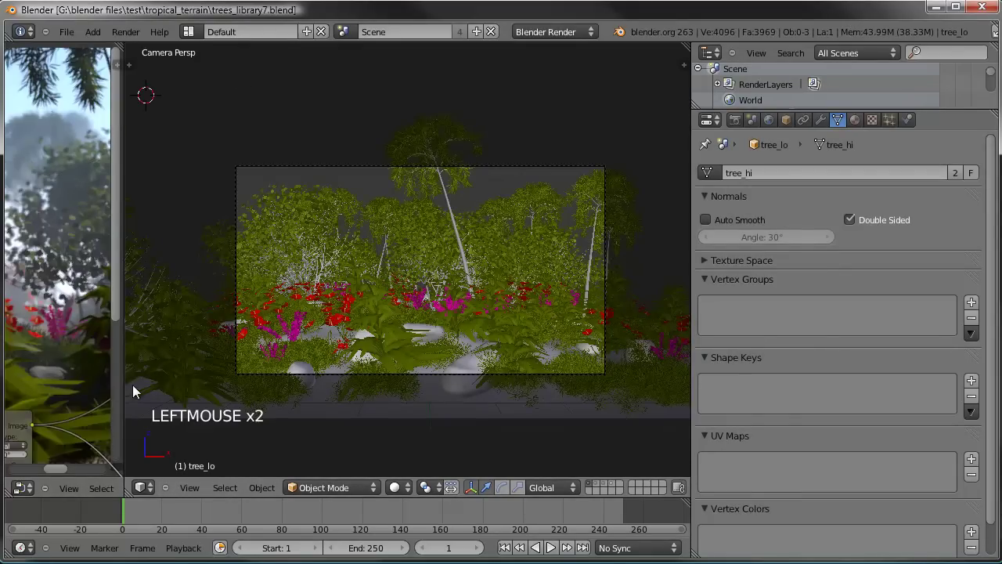
left_click(615, 488)
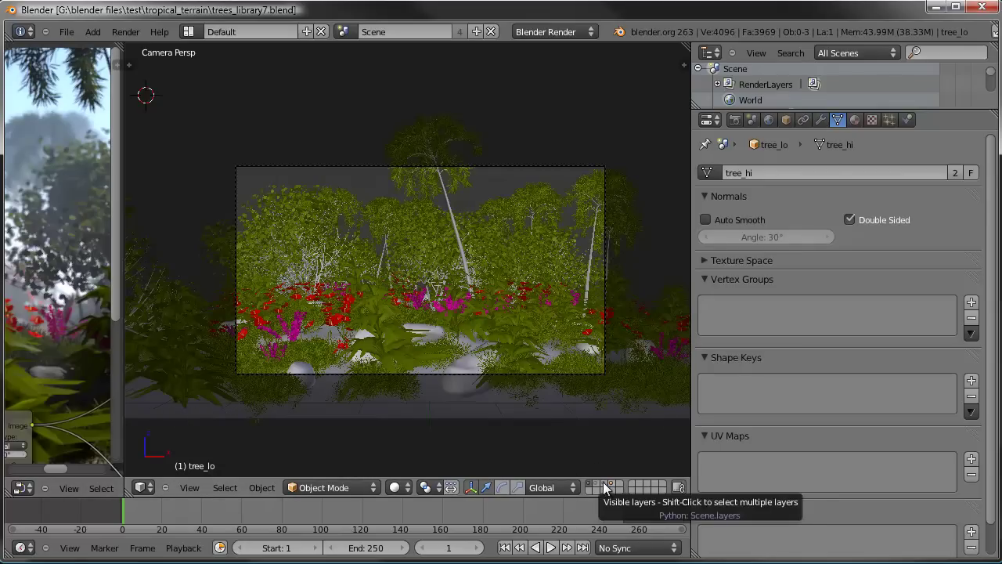
left_click(605, 488)
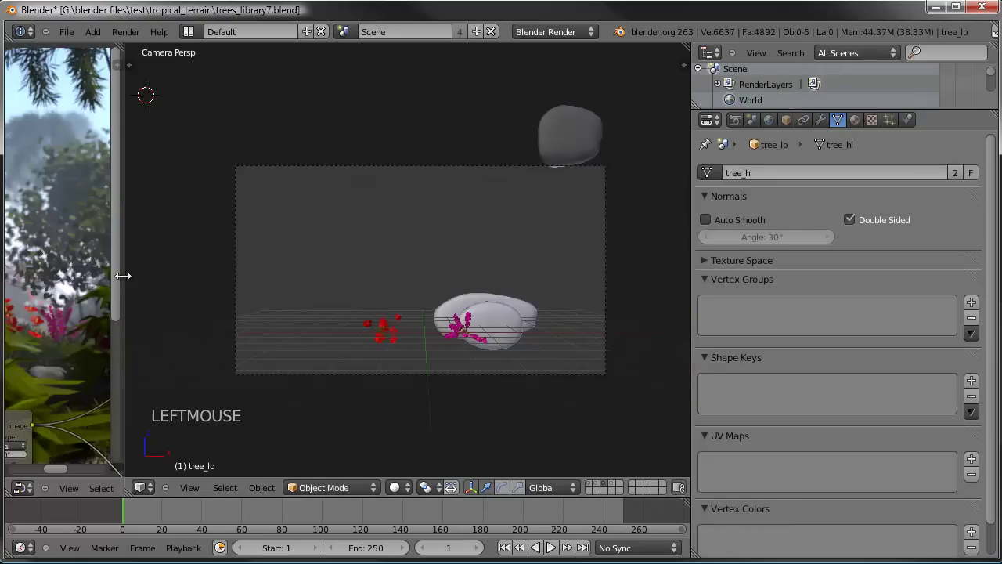
left_click_drag(123, 276, 577, 284)
middle_click_drag(305, 335, 254, 204)
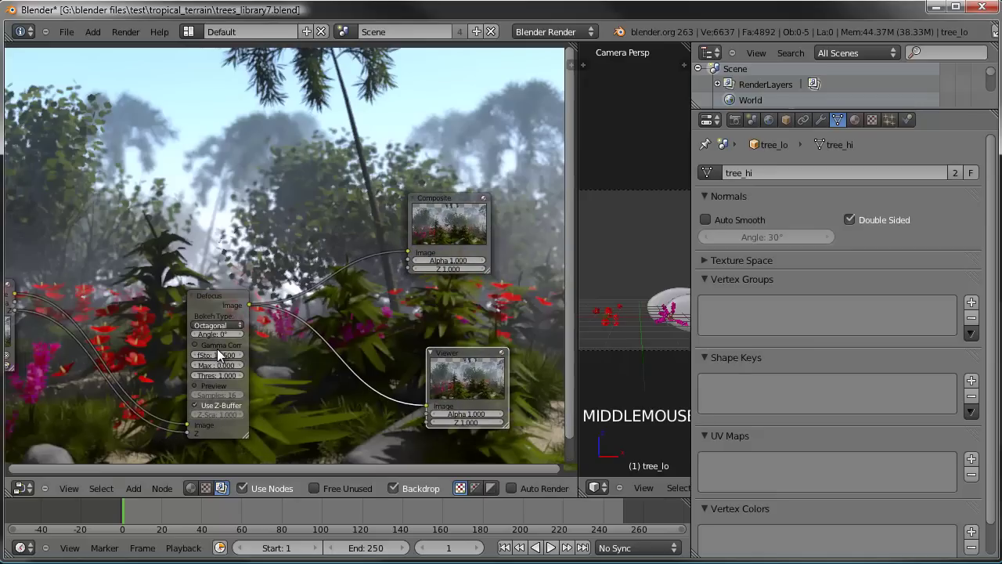
- Set the Defocus fStop to 25 and bring up the render result with F11
left_click(220, 354)
type("25")
key("Return")
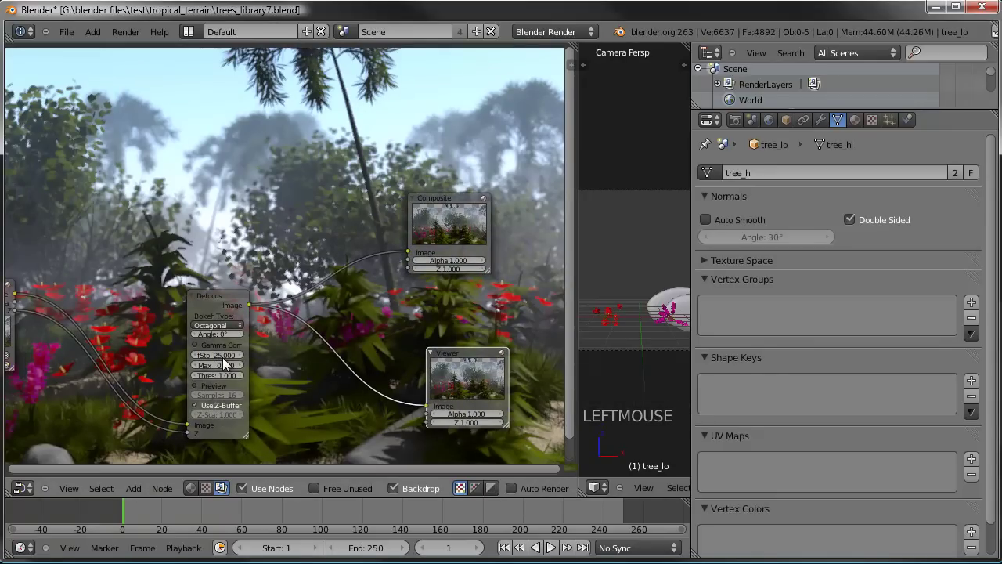
middle_click_drag(288, 230, 302, 261)
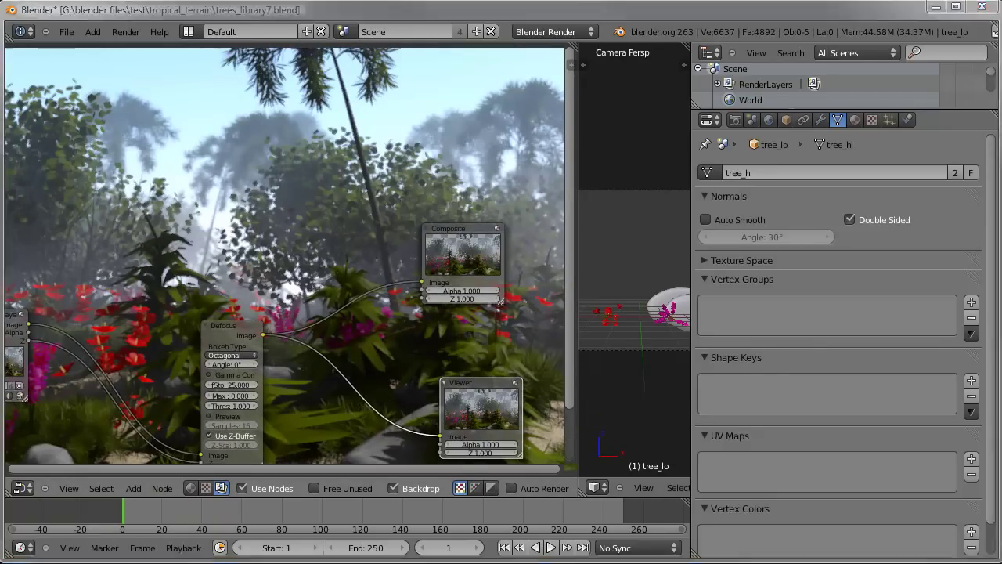
key("F11")
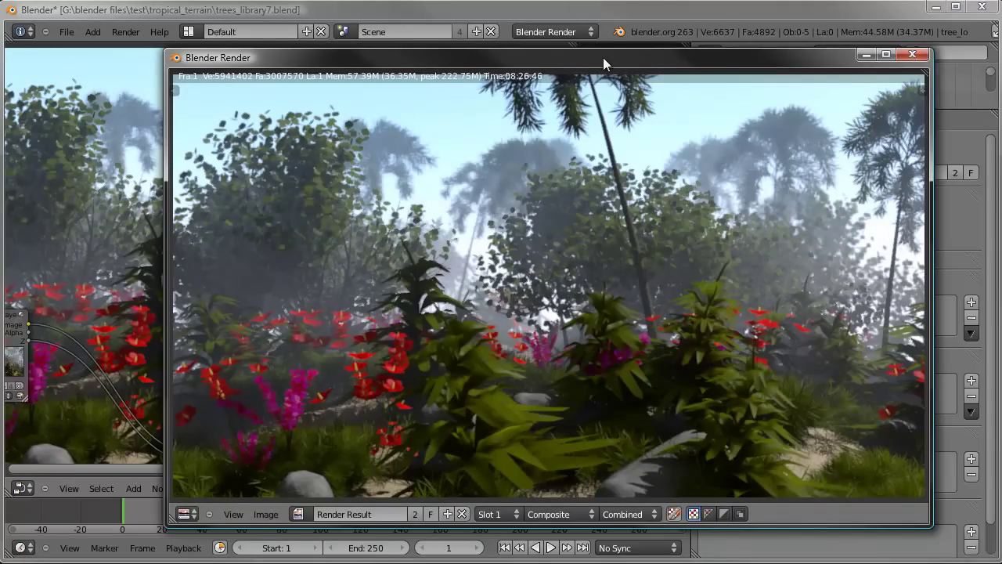
- Reposition the render window and enlarge it from its bottom-right corner
left_click_drag(603, 57, 542, 52)
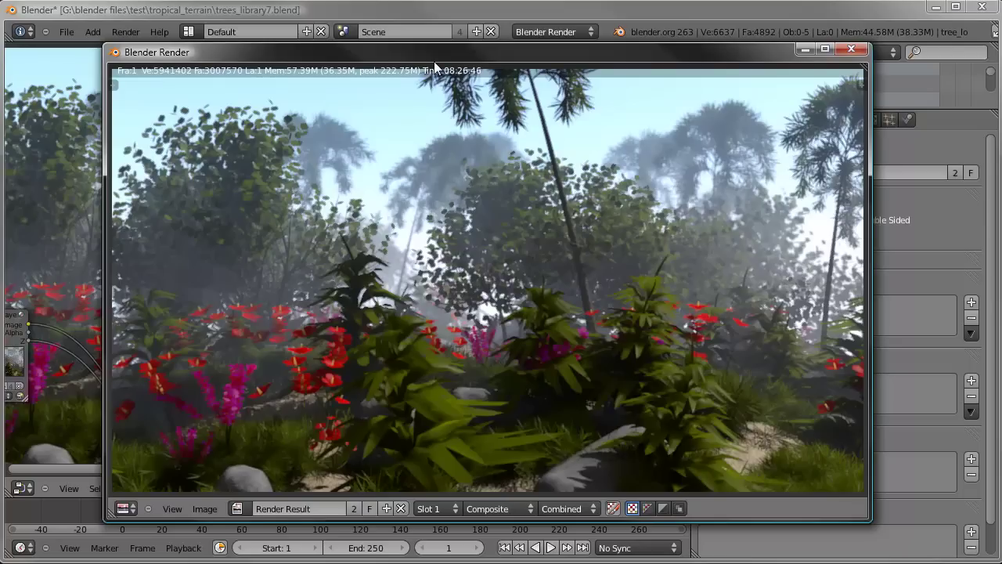
left_click_drag(434, 61, 448, 52)
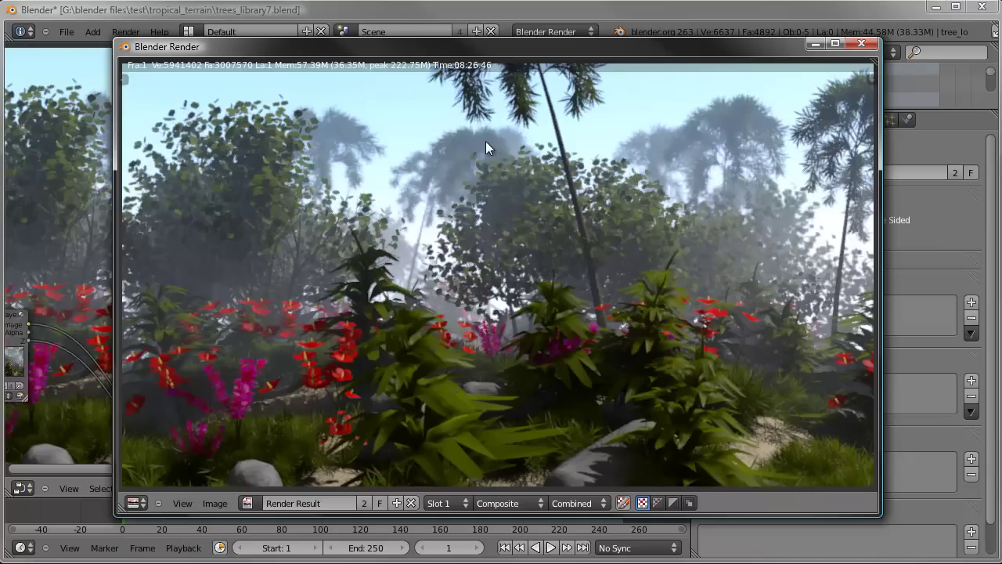
mouse_move(458, 49)
left_mouse_down()
mouse_move(443, 53)
mouse_move(456, 51)
mouse_move(455, 41)
left_mouse_up()
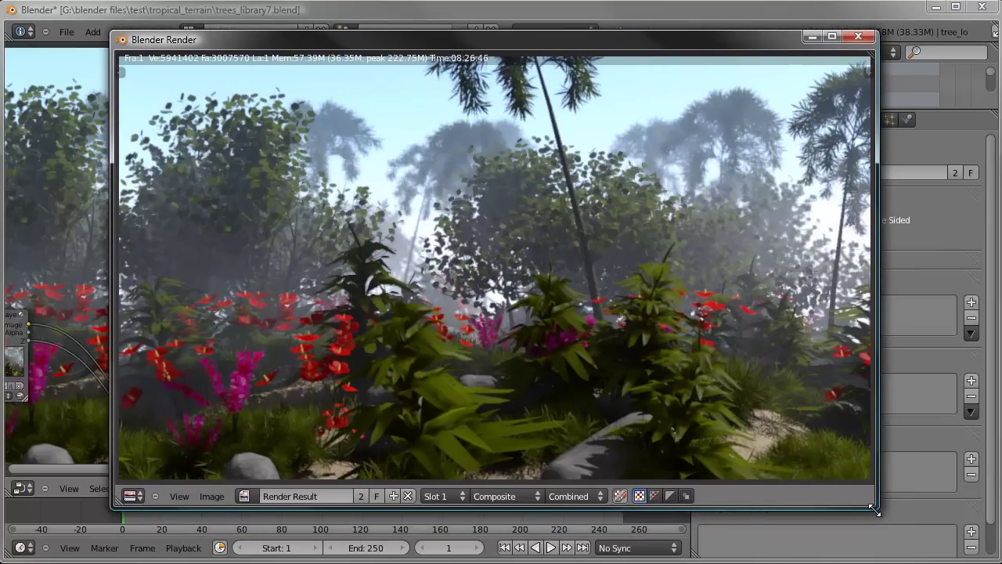
left_click_drag(875, 509, 918, 542)
left_click_drag(599, 40, 546, 36)
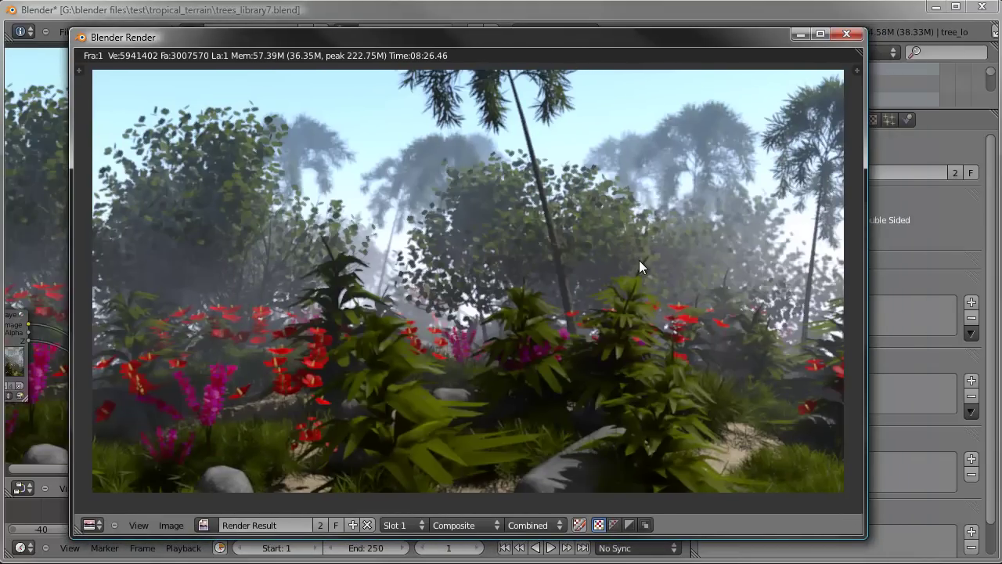